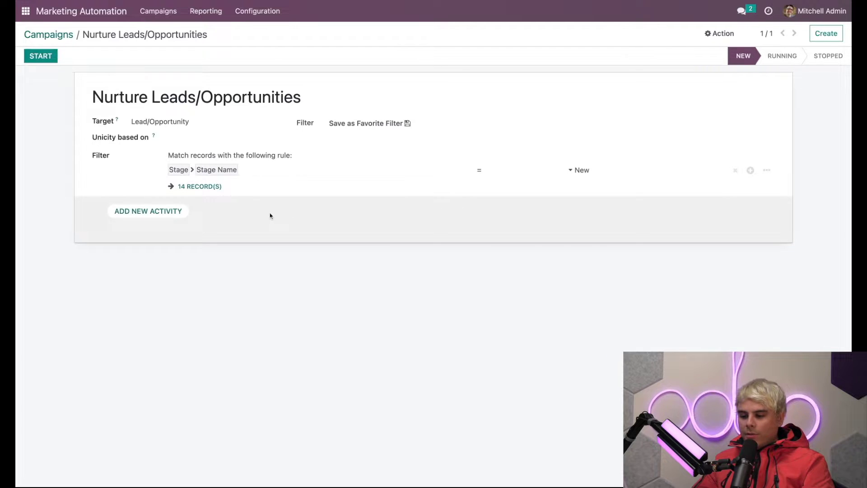
- Add a new campaign activity named 'Email Blog for People'
left_click(151, 211)
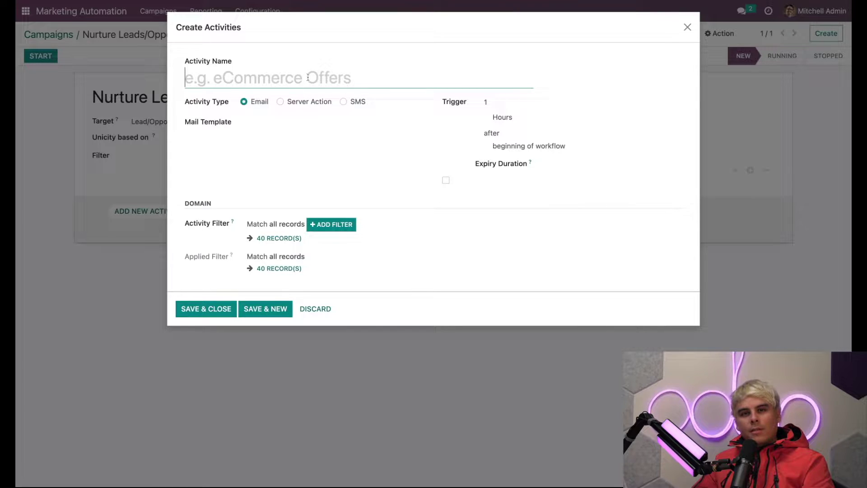
type("Email Blog")
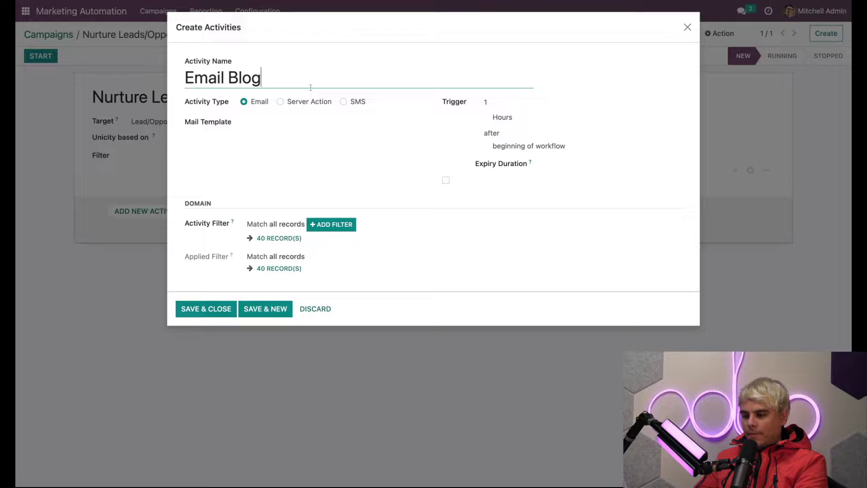
type(" for People")
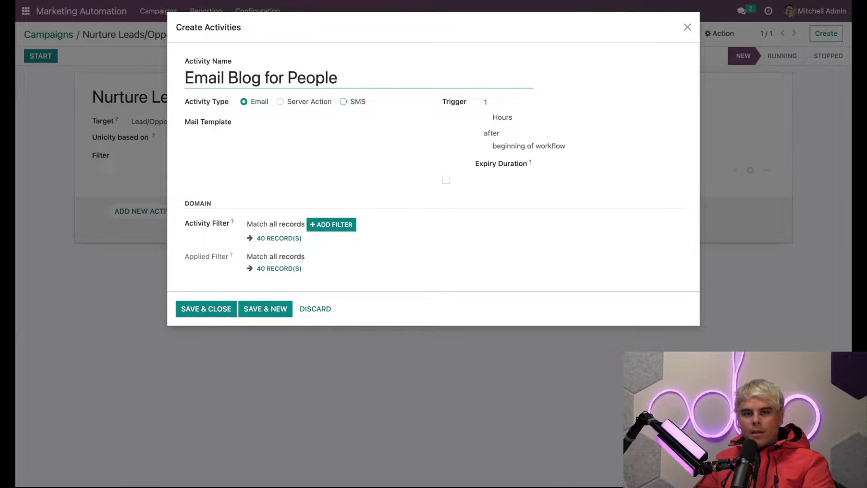
- Use the Email Blog mail template with a 0-hour trigger, leaving expiry duration off
left_click(251, 122)
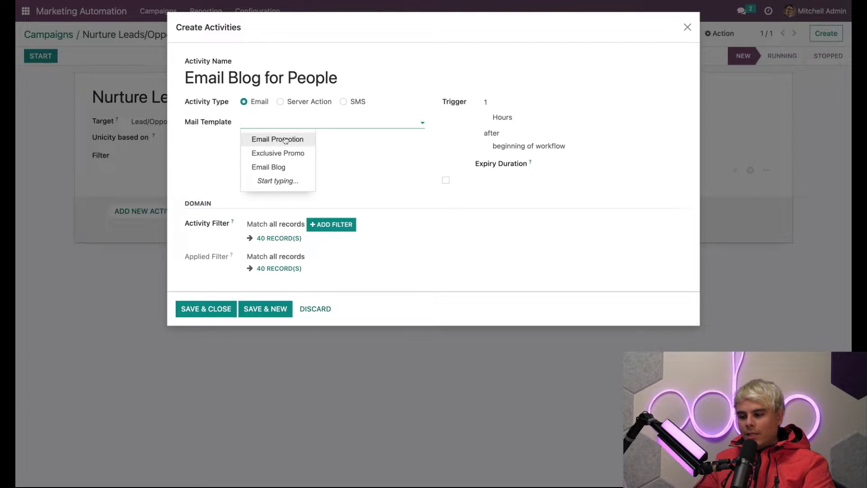
left_click(277, 167)
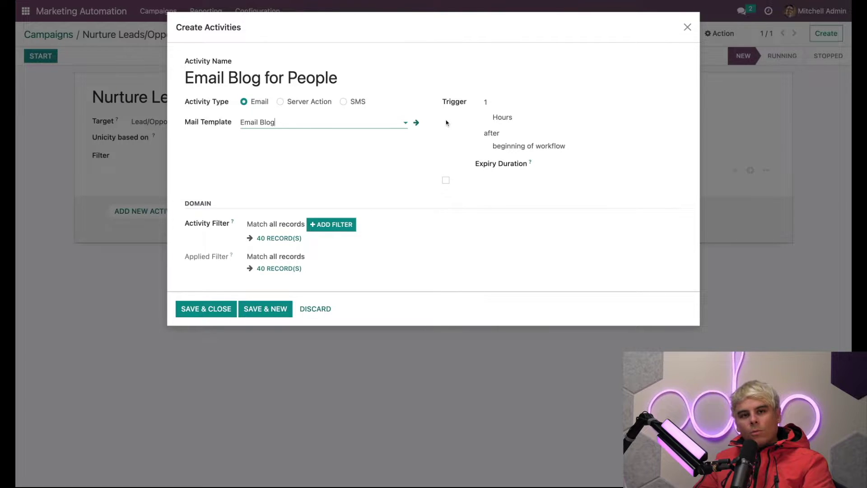
double_click(502, 101)
type("0")
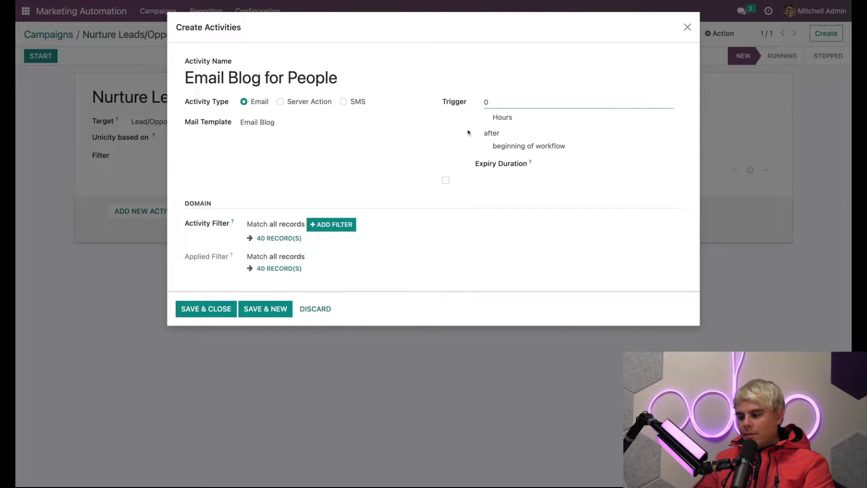
left_click(451, 132)
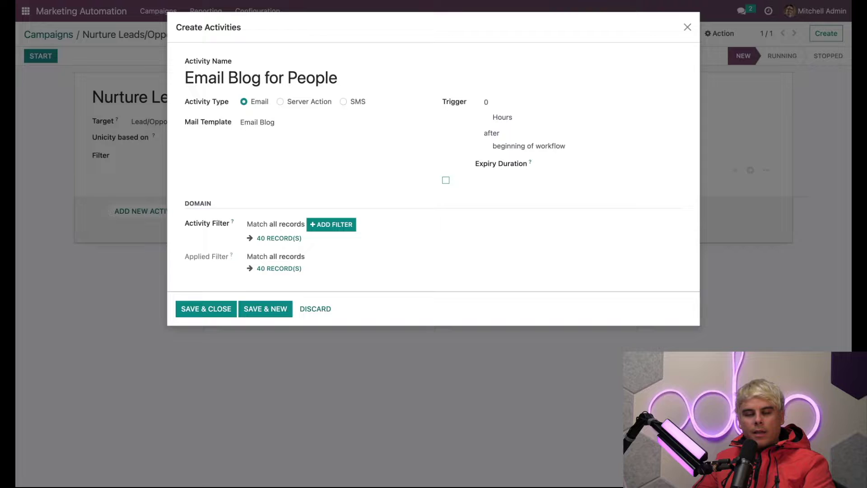
left_click(445, 181)
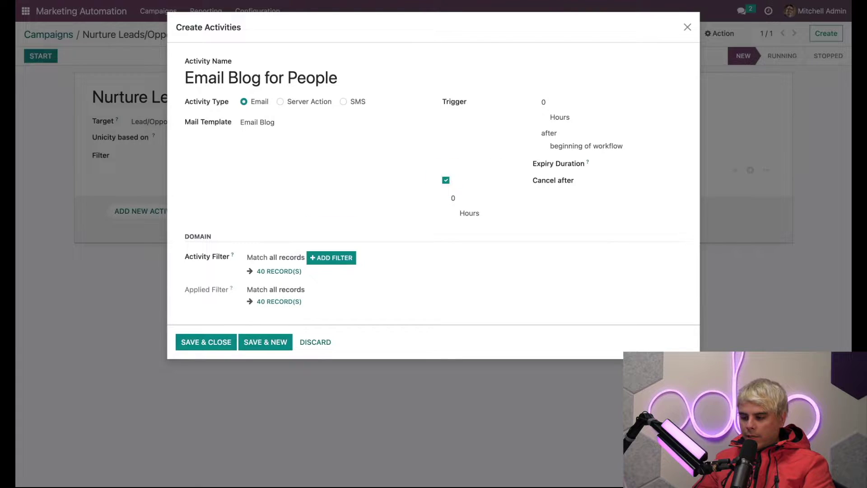
left_click(445, 181)
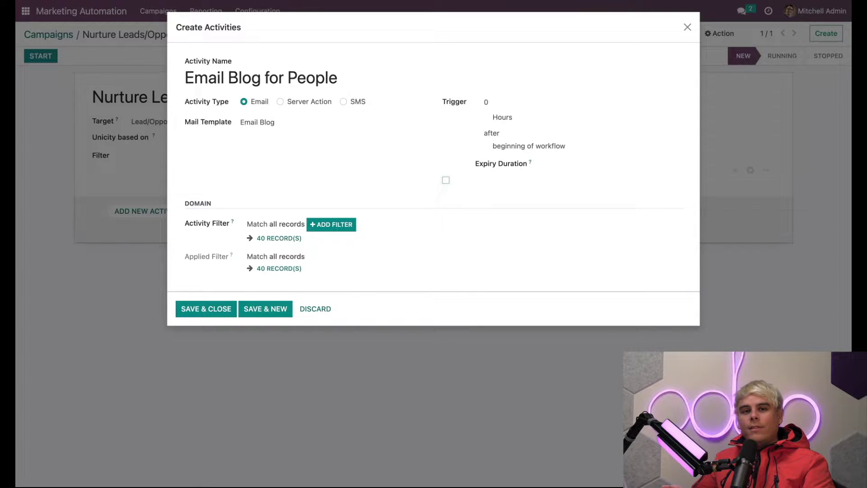
- Save the Email Blog for People activity and reveal its child-activity trigger options
left_click(202, 311)
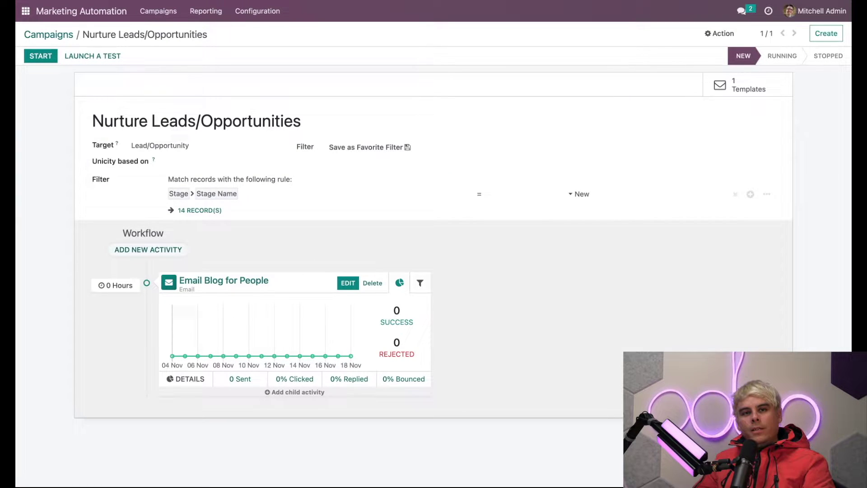
mouse_move(281, 317)
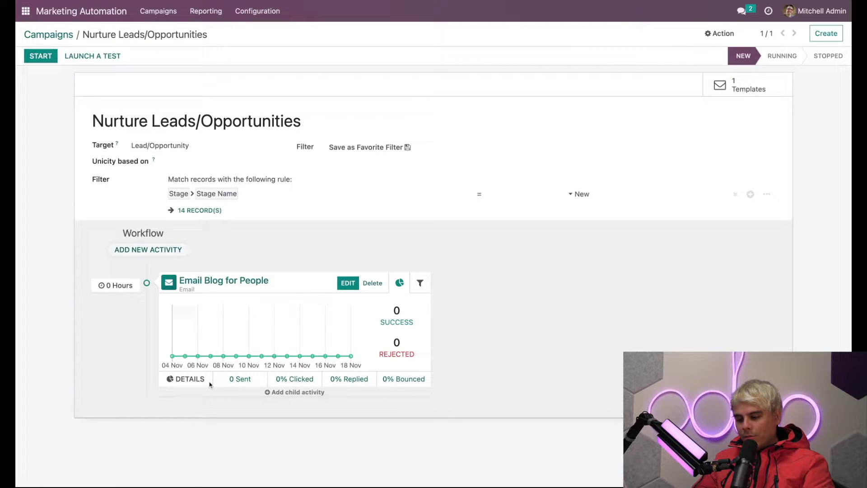
mouse_move(207, 389)
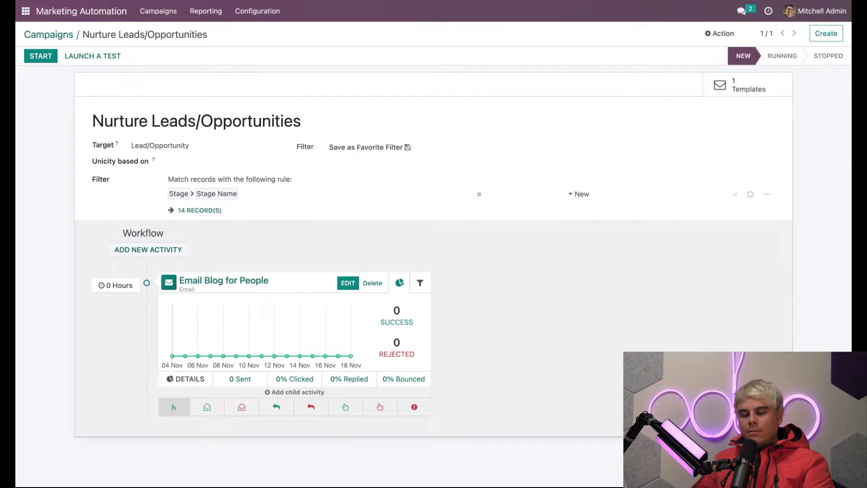
- Add child activity 'Email Promotion Code' with a new 'Email Discount Code' mail template
left_click(174, 407)
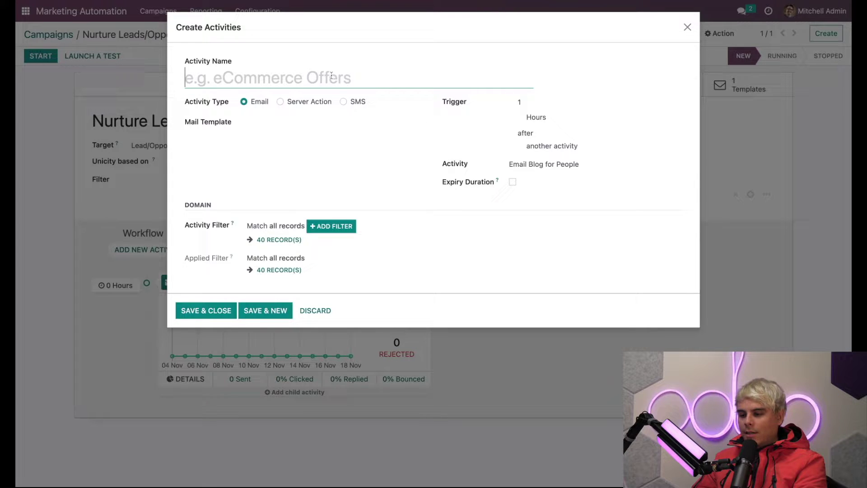
type("Email Prom")
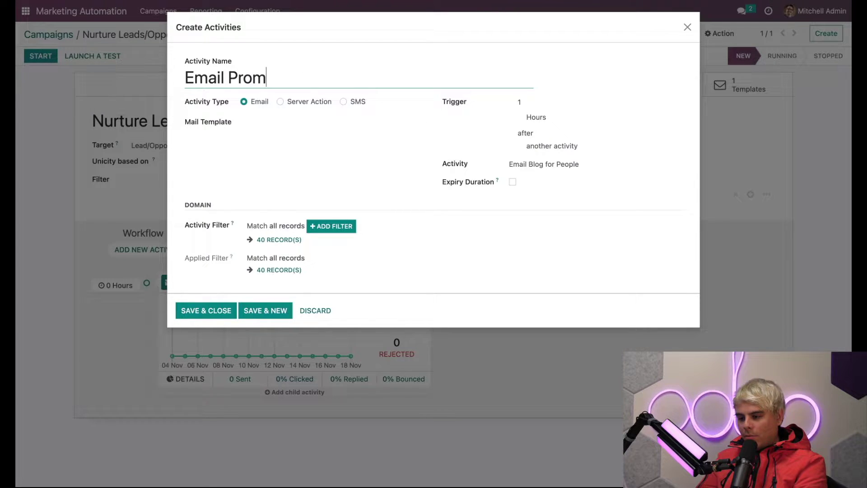
type("otion Code")
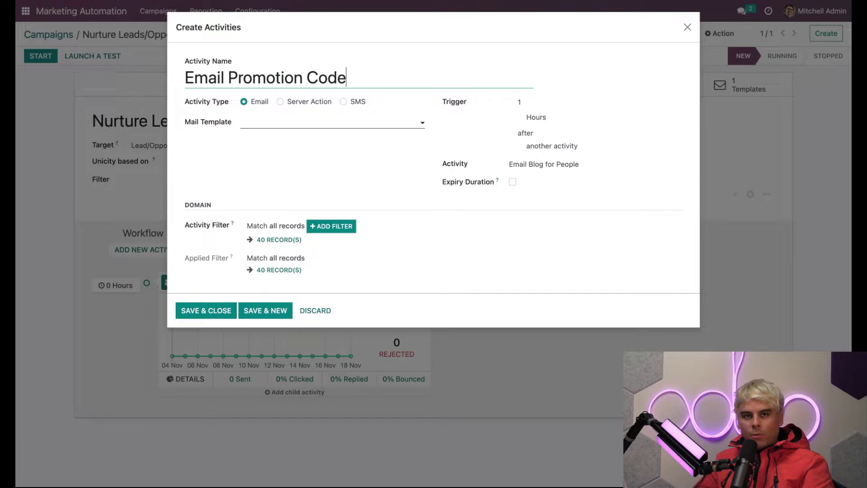
left_click(267, 121)
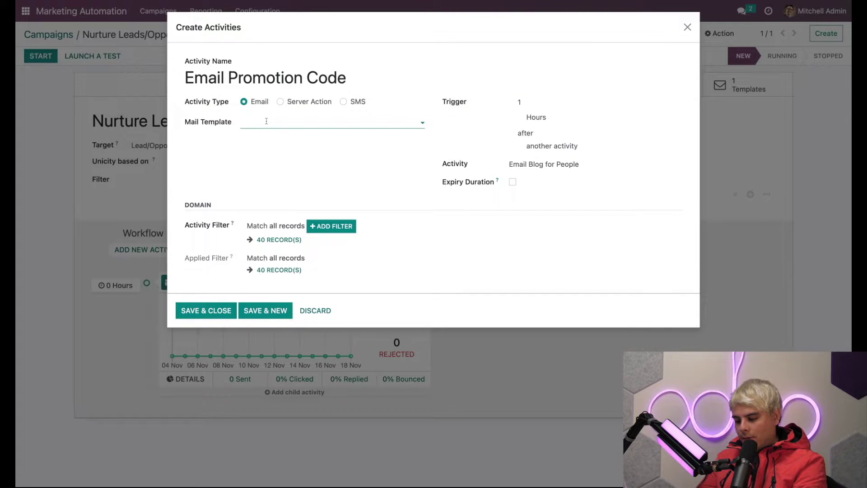
type("Email Disco")
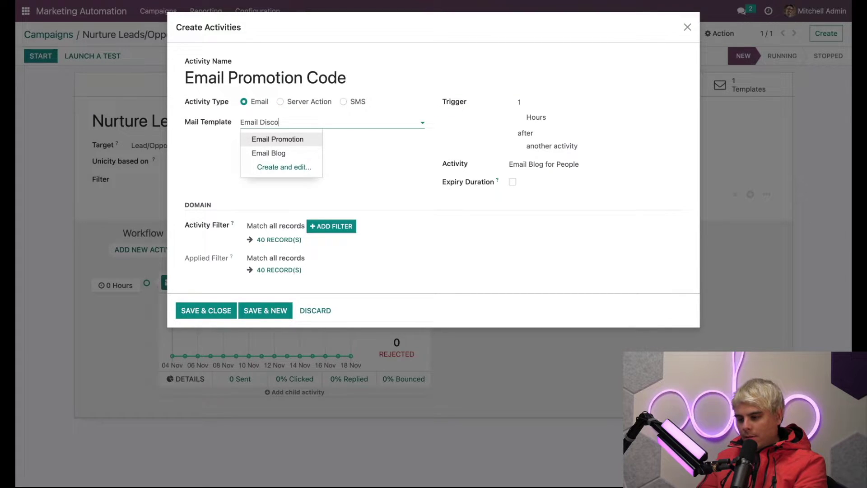
type("unt Code")
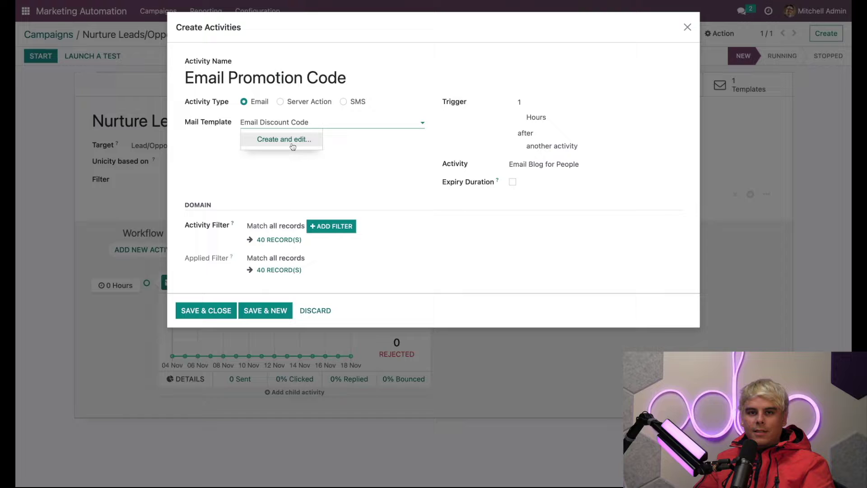
- Create the template from the Coupon Code design, adding 'for Stealthy Wood' after DEALS
left_click(293, 140)
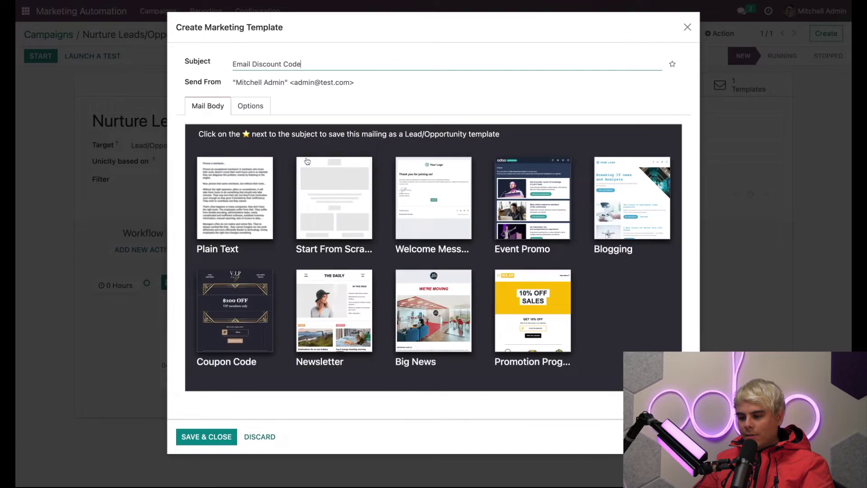
left_click(235, 290)
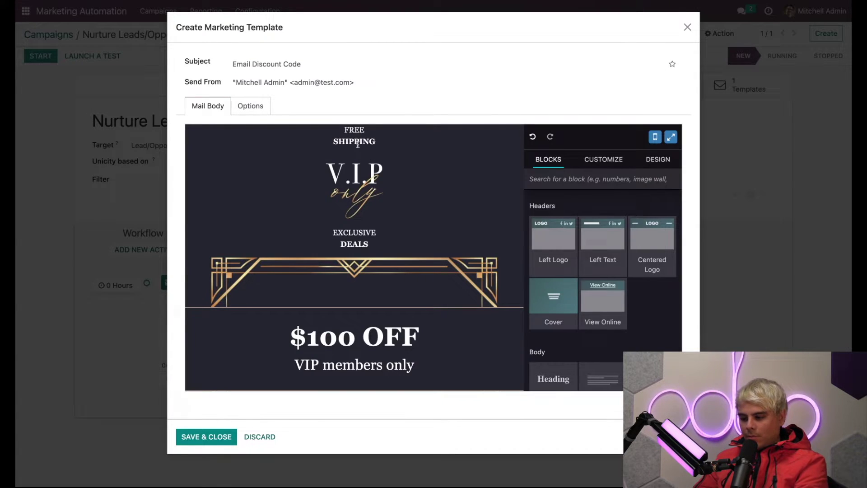
left_click(355, 131)
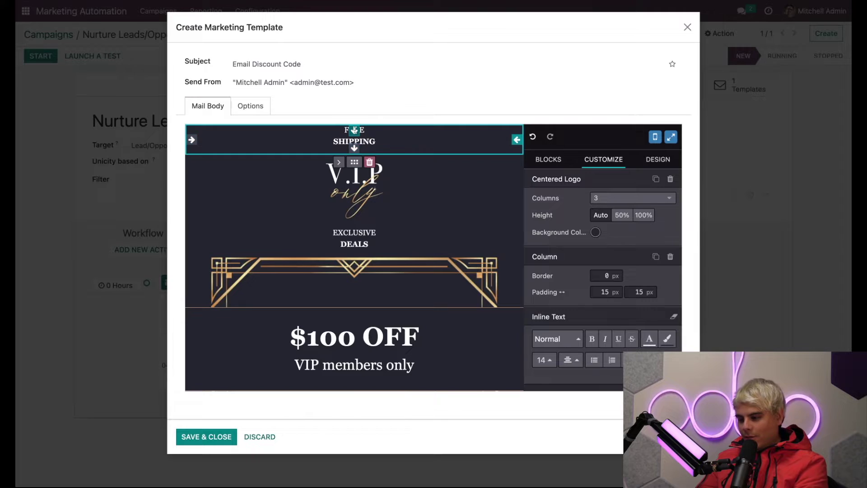
left_click(374, 141)
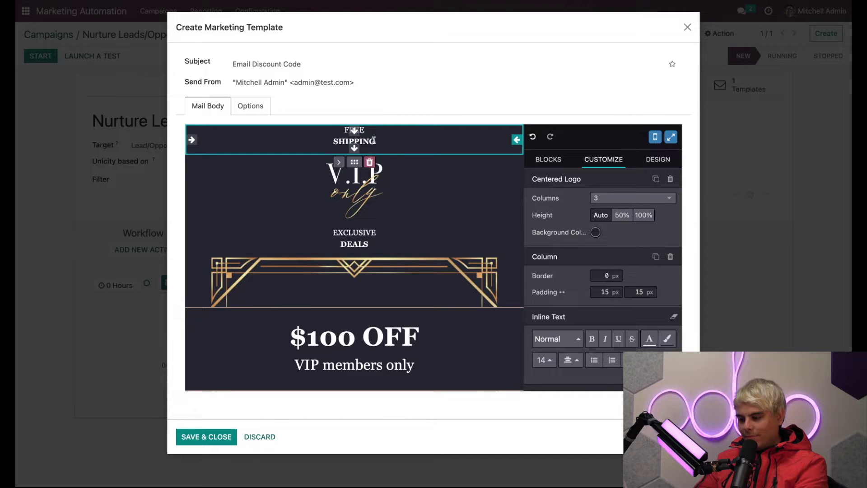
left_click(375, 240)
type("for")
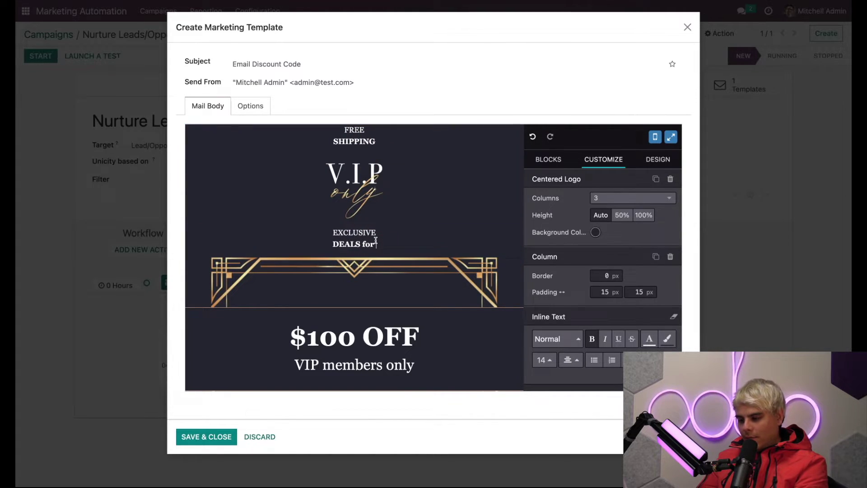
type(" Stealthy Wood")
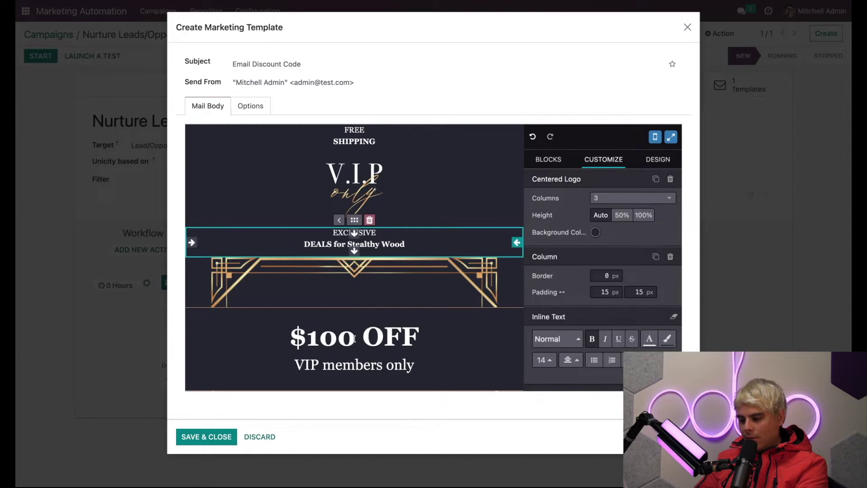
- Change the price to $1 OFF, write 'VIP members are cool', trim the promo code, and save
left_click(359, 343)
key("BackSpace")
key("BackSpace")
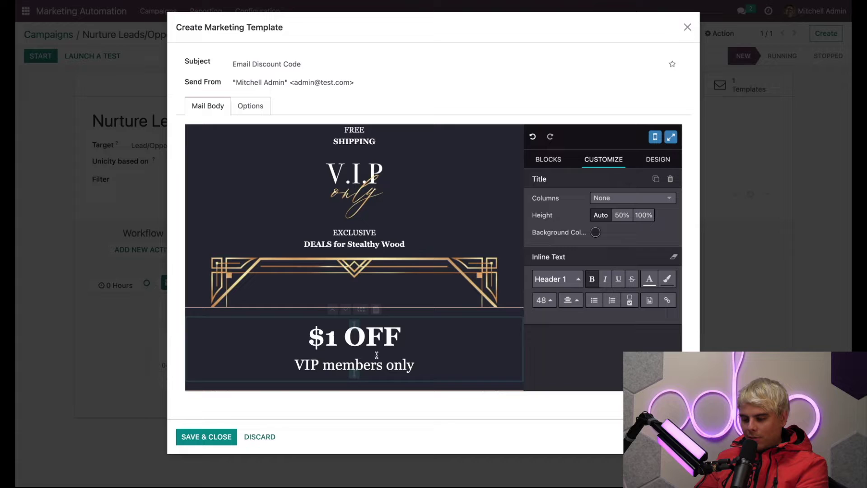
double_click(406, 364)
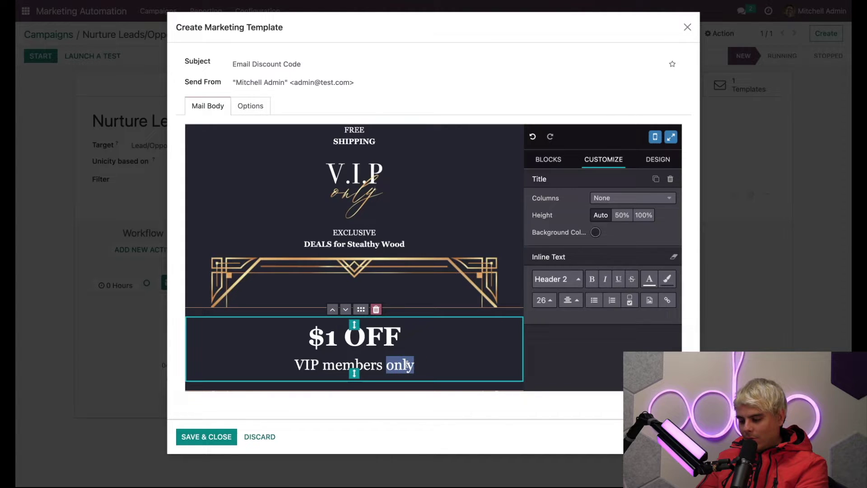
type("are cool")
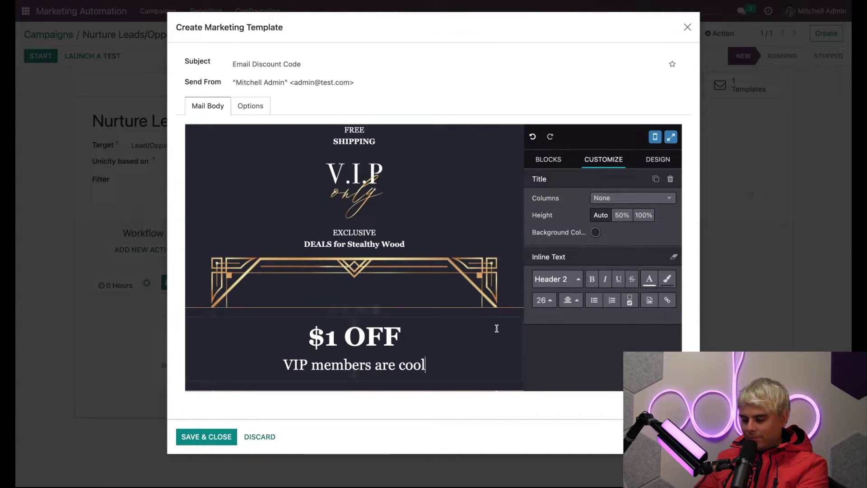
scroll(431, 238, "down", 5)
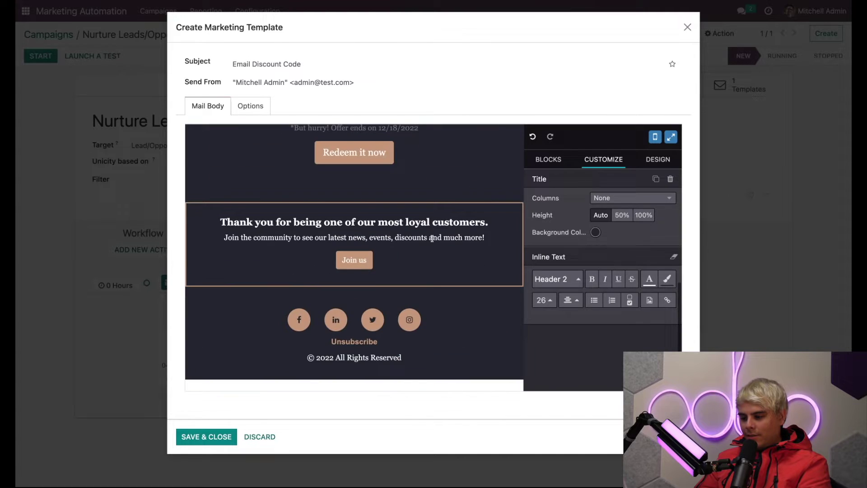
scroll(432, 238, "up", 1)
left_click(398, 193)
key("BackSpace")
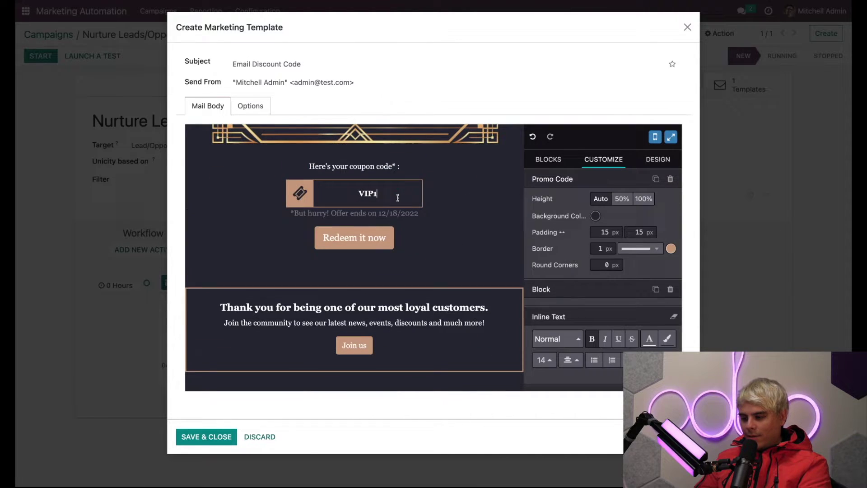
left_click(456, 224)
scroll(457, 224, "up", 5)
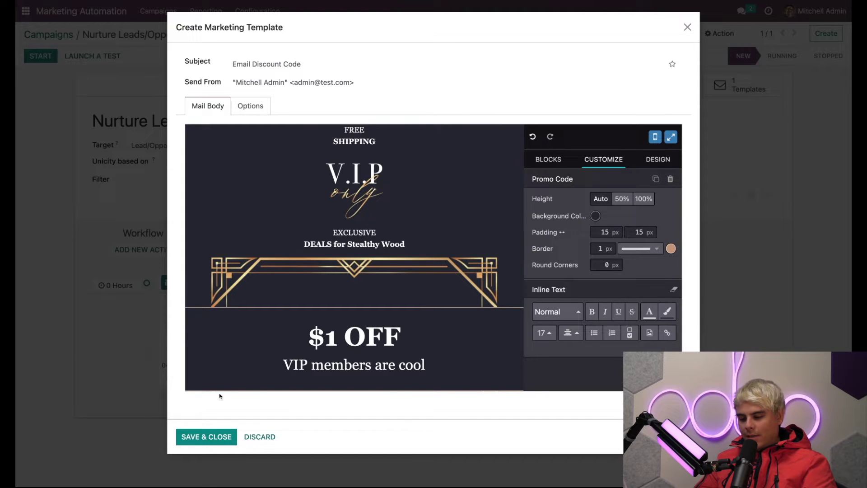
left_click(216, 436)
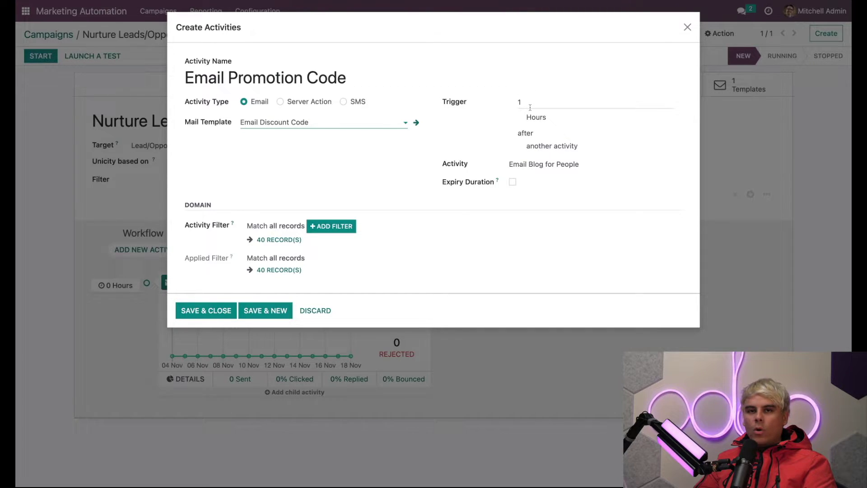
- Cycle the trigger unit through Days, Weeks and Months, ending back on Hours
left_click(556, 117)
left_click(558, 119)
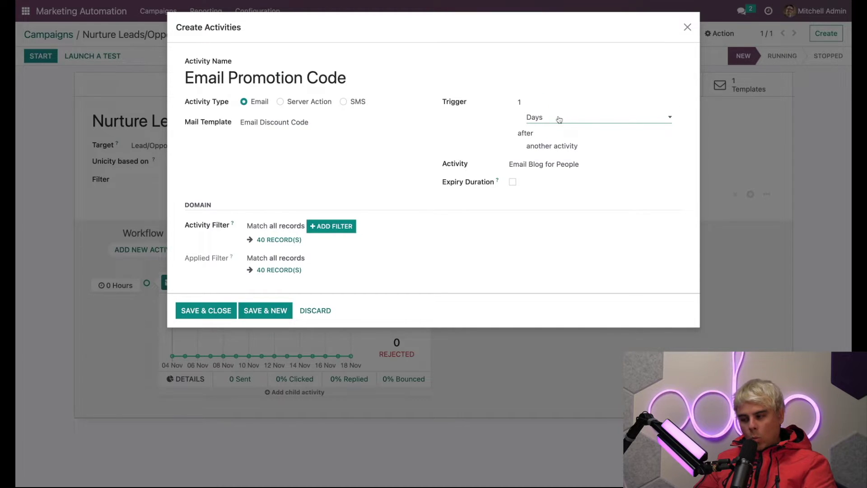
left_click(561, 121)
left_click(561, 122)
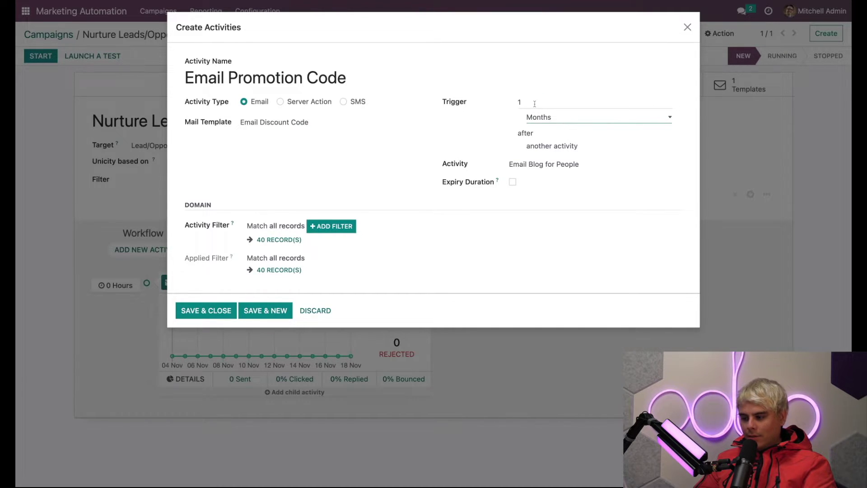
left_click(535, 101)
left_click(562, 117)
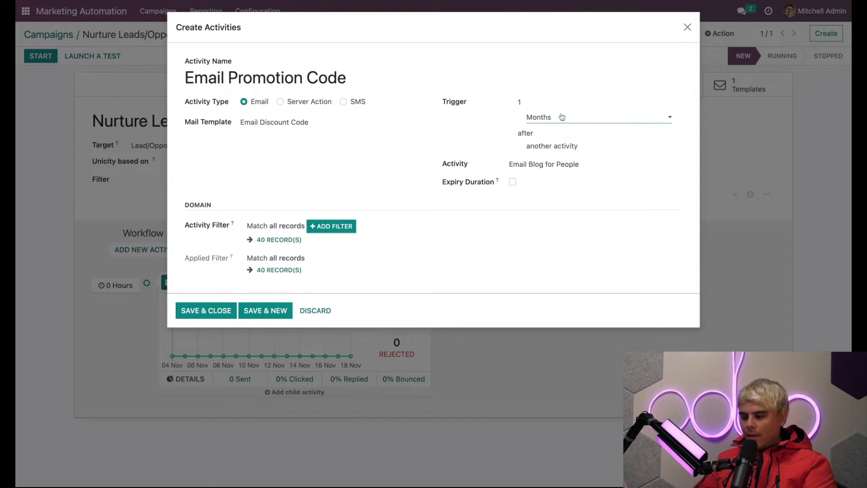
left_click(562, 117)
- Set the trigger interval to 0 and open the Email Discount Code mailing record
left_click(545, 98)
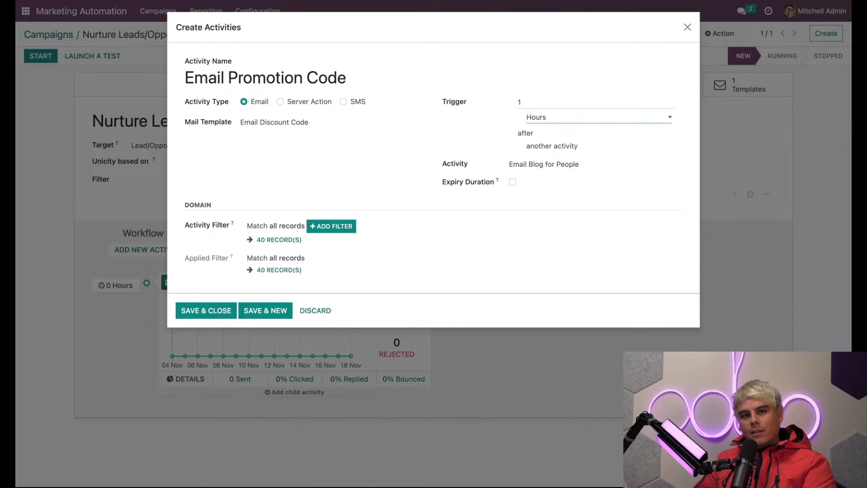
left_click(543, 96)
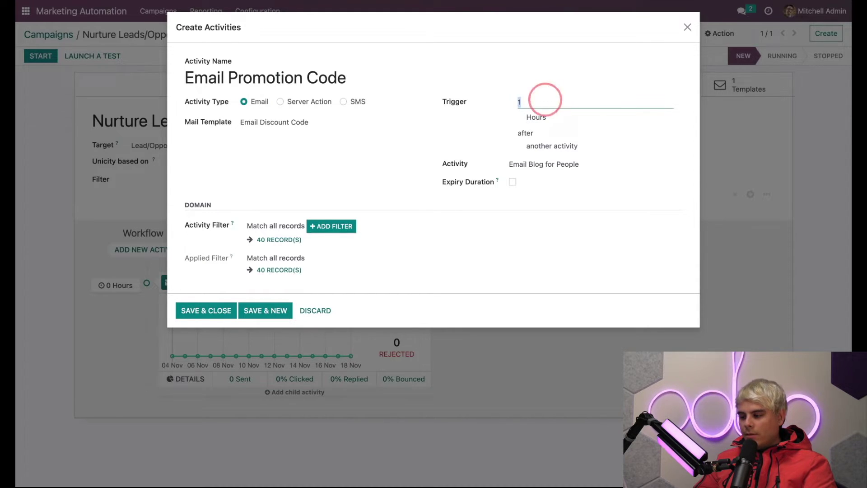
key("BackSpace")
type("0")
left_click(416, 123)
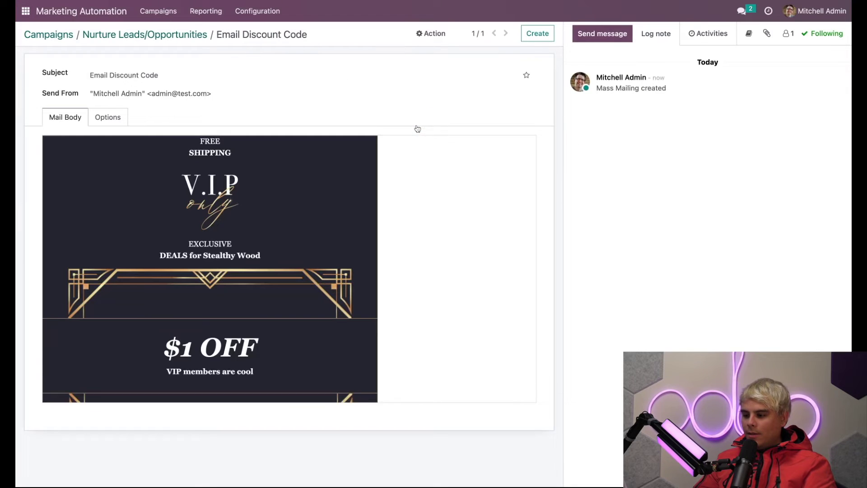
- Back in the campaign, add child activity 'Email Promotion' using the Email Discount Code template
left_click(201, 36)
mouse_move(201, 393)
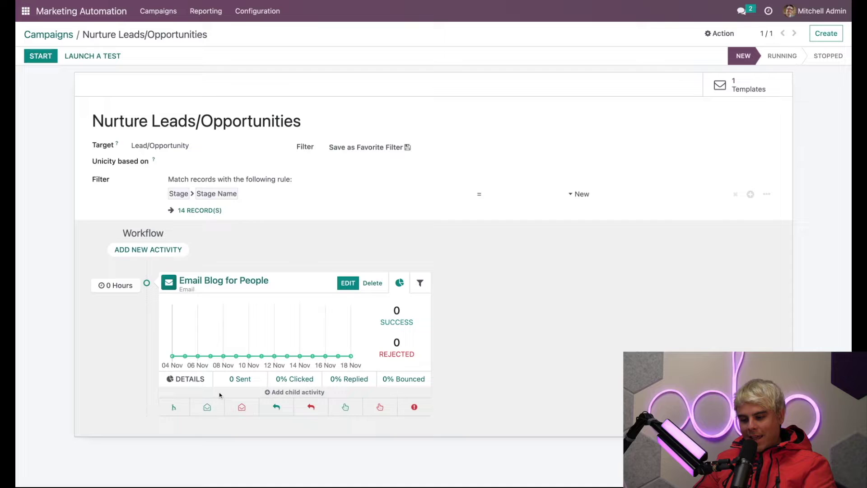
left_click(178, 408)
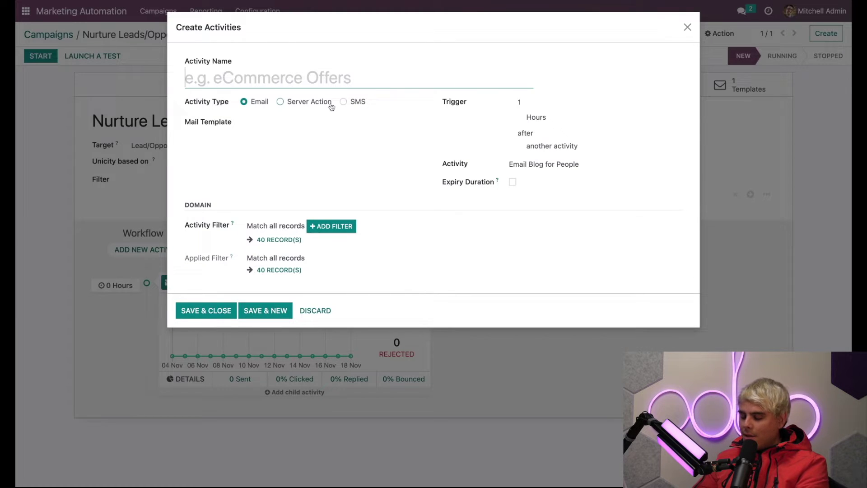
type("Email Promotion")
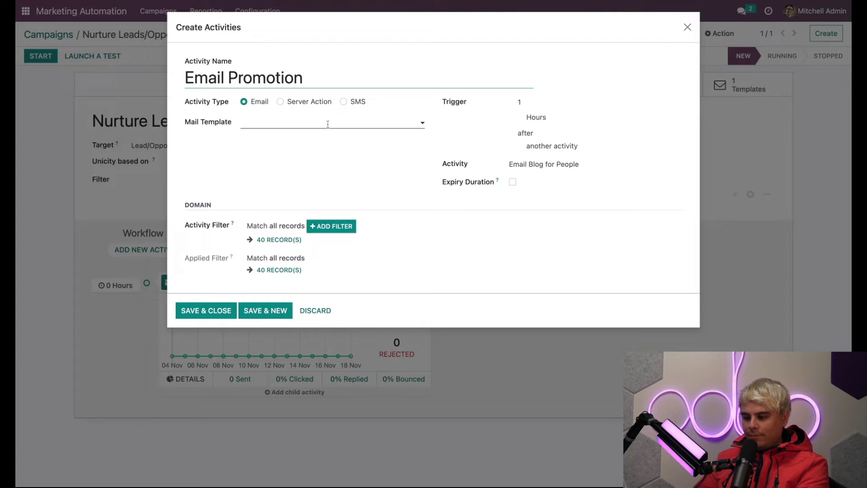
left_click(326, 124)
type("email")
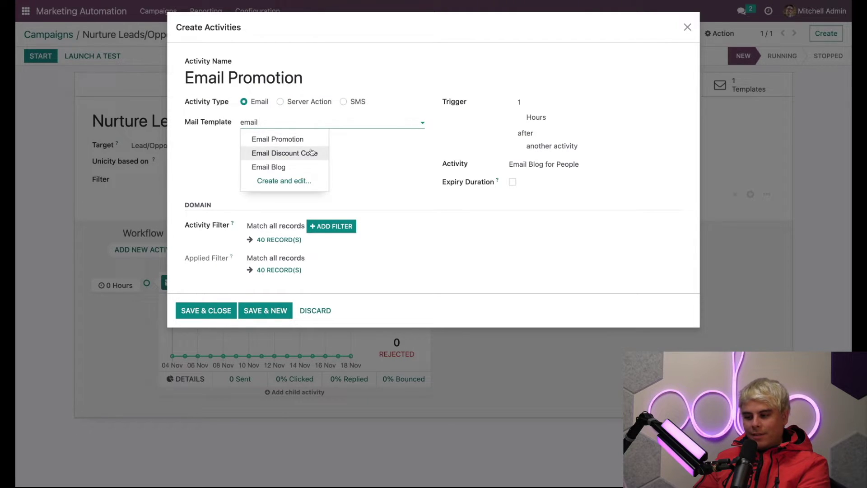
left_click(311, 152)
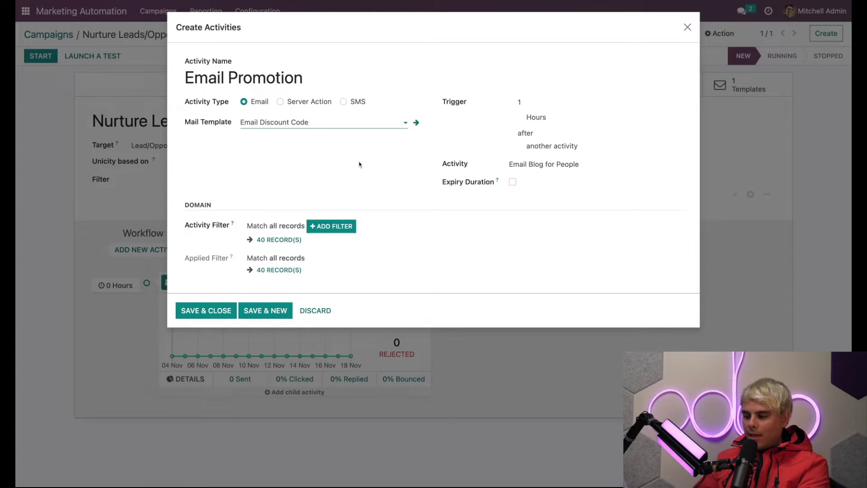
- Trigger it 0 hours after Mail: opened and save the activity
double_click(536, 100)
type("0")
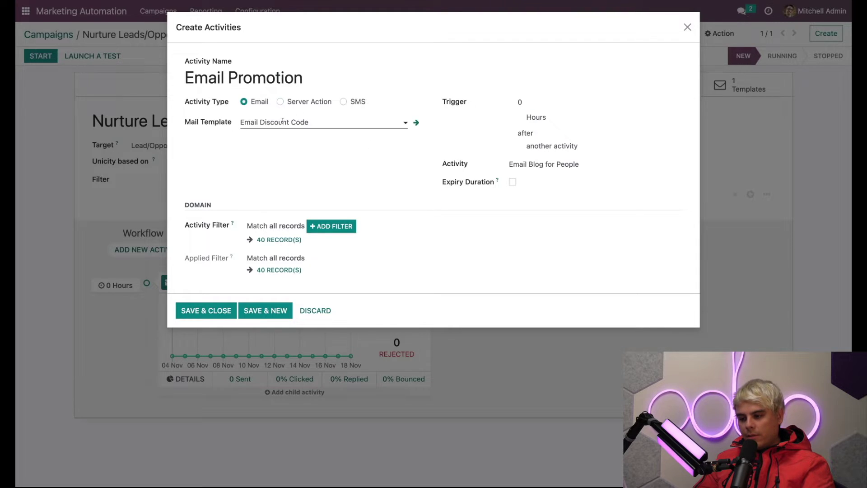
left_click(541, 146)
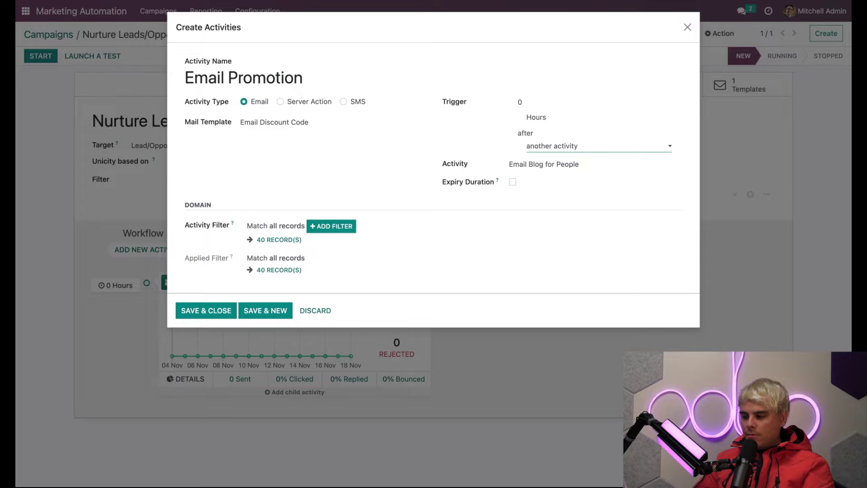
left_click(540, 149)
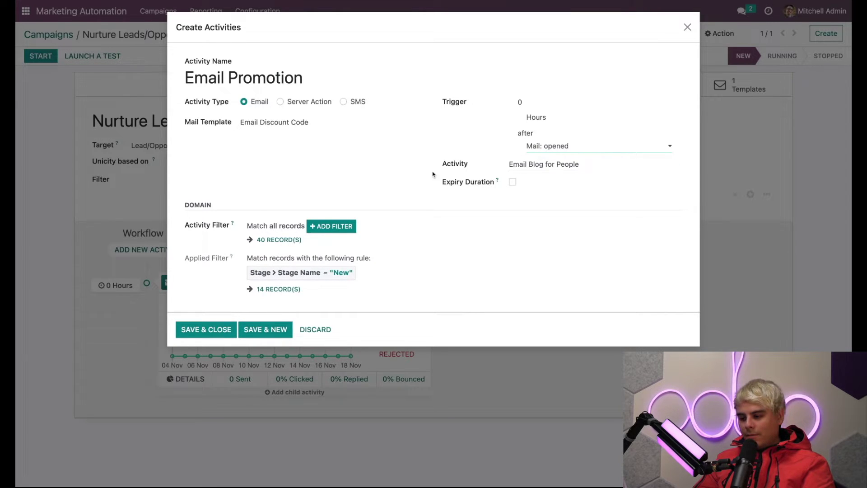
left_click(218, 330)
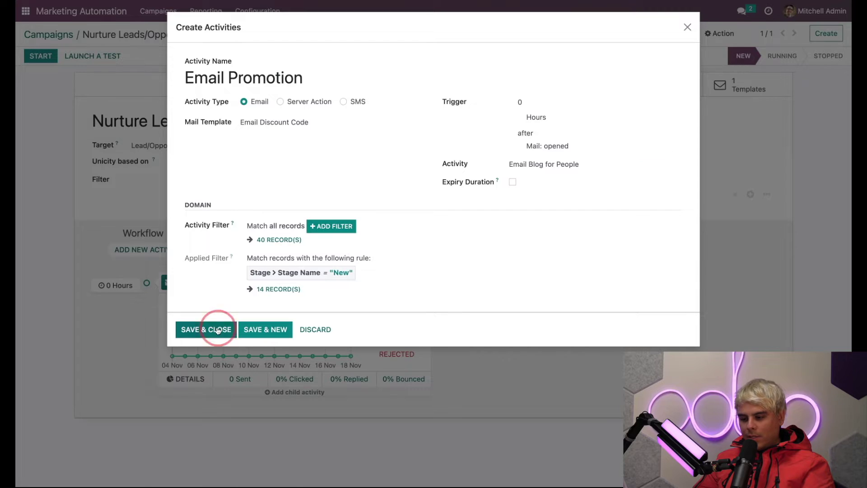
- Scroll to the Email Promotion [2] card and reveal its Add child activity options
scroll(329, 287, "down", 2)
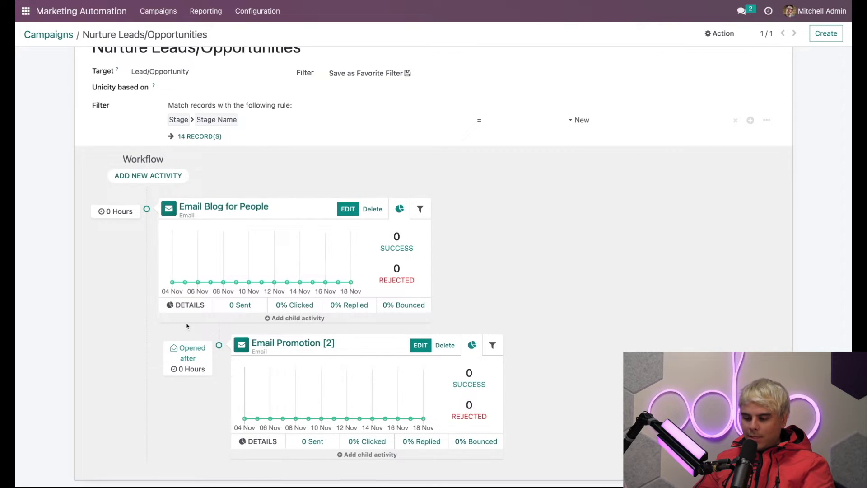
mouse_move(207, 327)
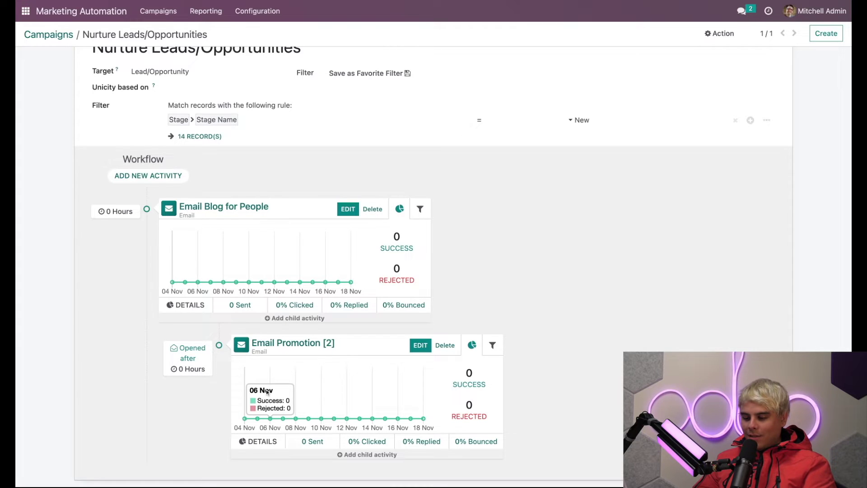
- Add a child activity under Email Promotion named 'Move to Qualified Pipeline Stage'
left_click(259, 445)
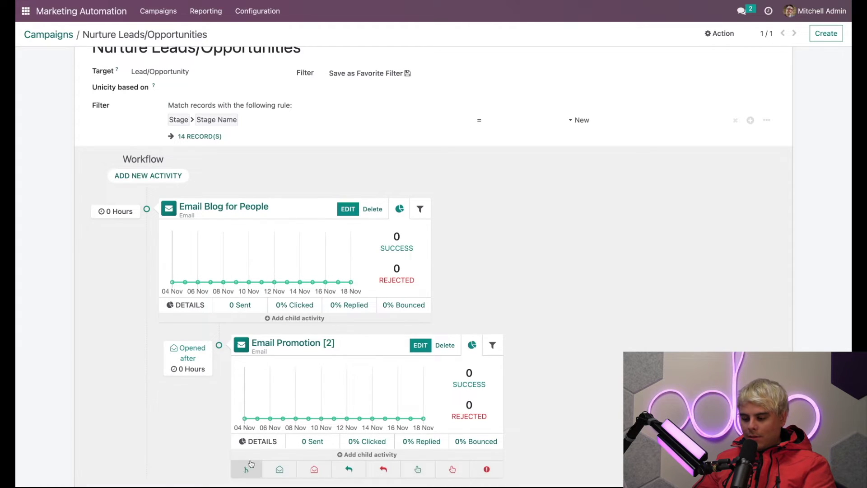
left_click(249, 467)
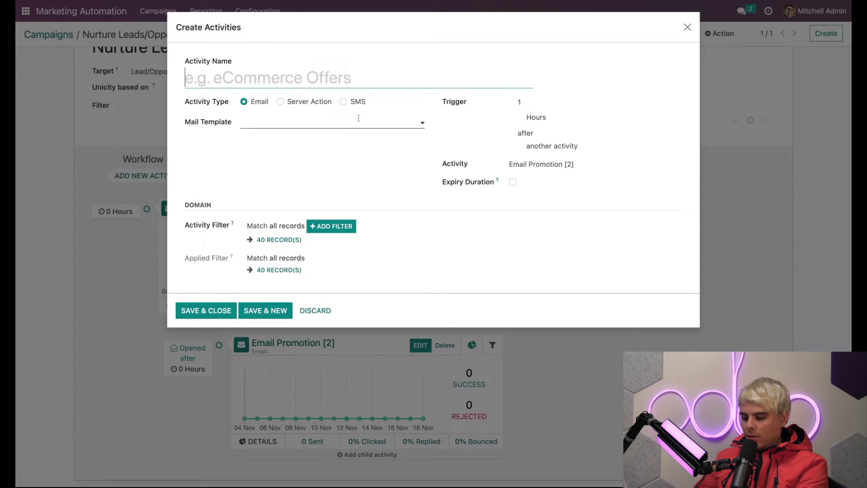
type("Move to Qualifiedd")
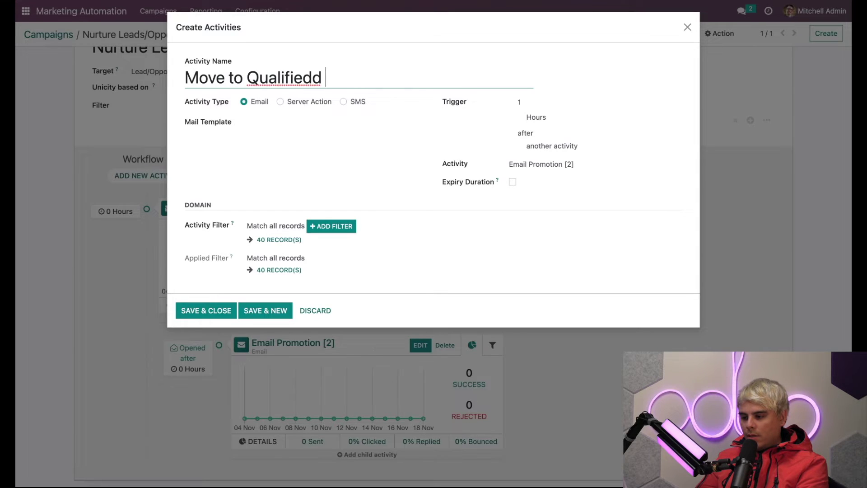
key("BackSpace")
type("Piple")
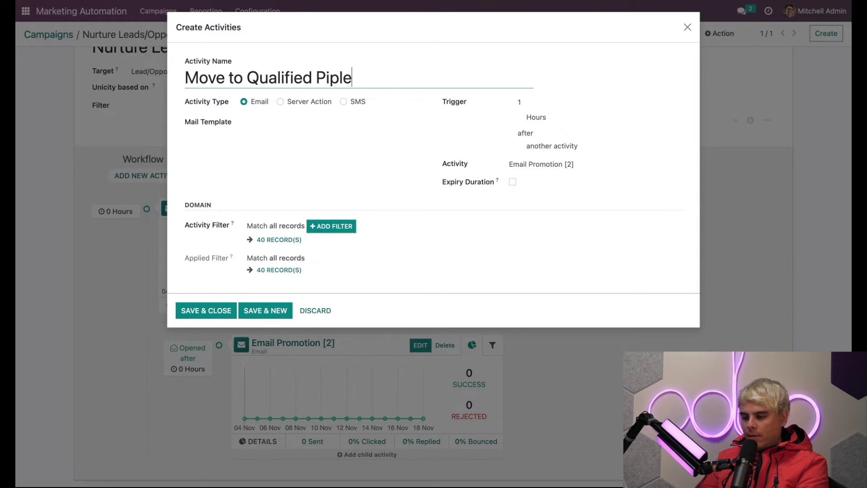
key("BackSpace")
type("eline Stage")
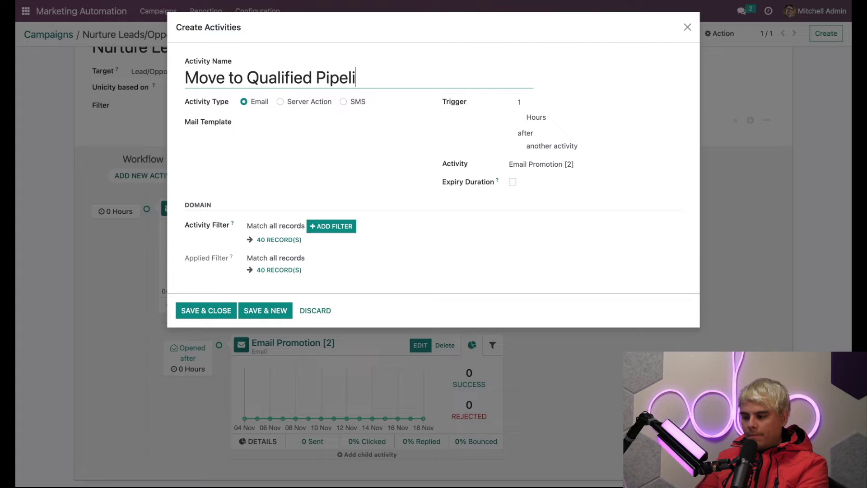
- Make it a server action at 0 hours after beginning of workflow, searching 'Move to Qualified Pipleine'
left_click(301, 102)
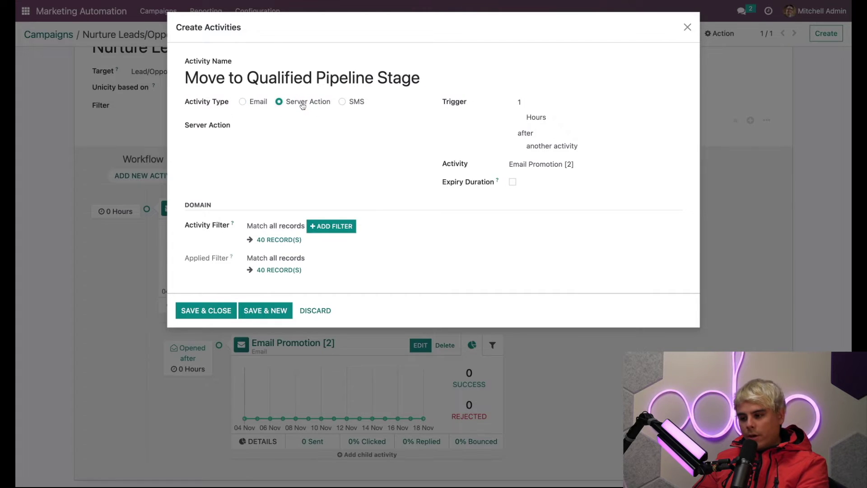
left_click(526, 99)
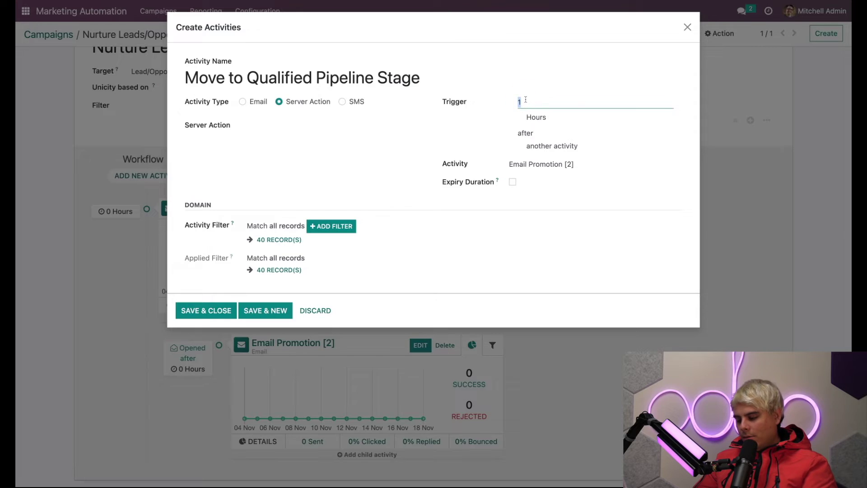
key("BackSpace")
type("0")
left_click(550, 148)
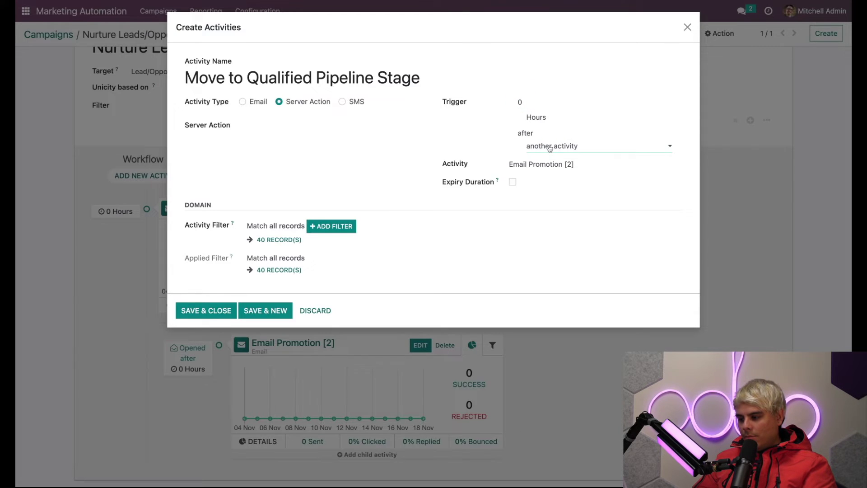
left_click(550, 148)
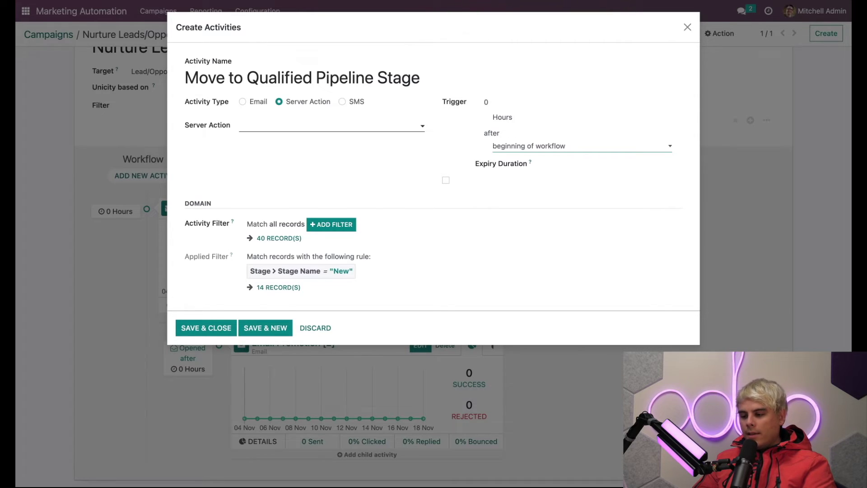
left_click(329, 126)
type("Move ")
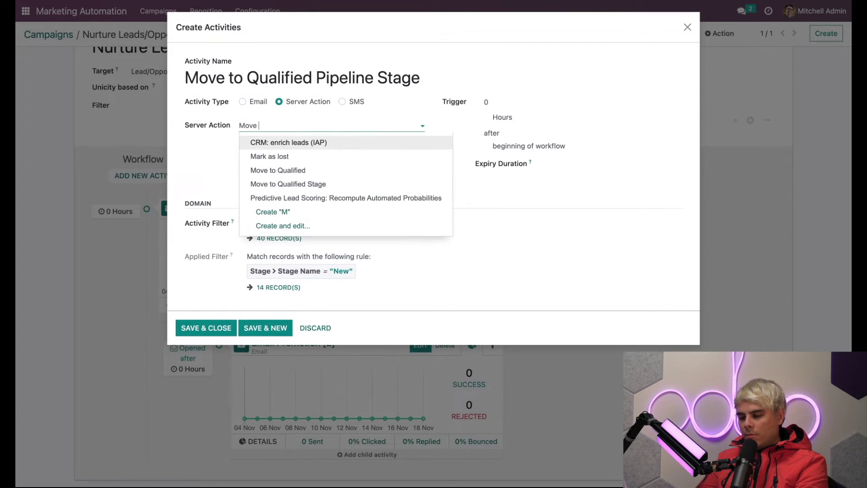
type("to Qual")
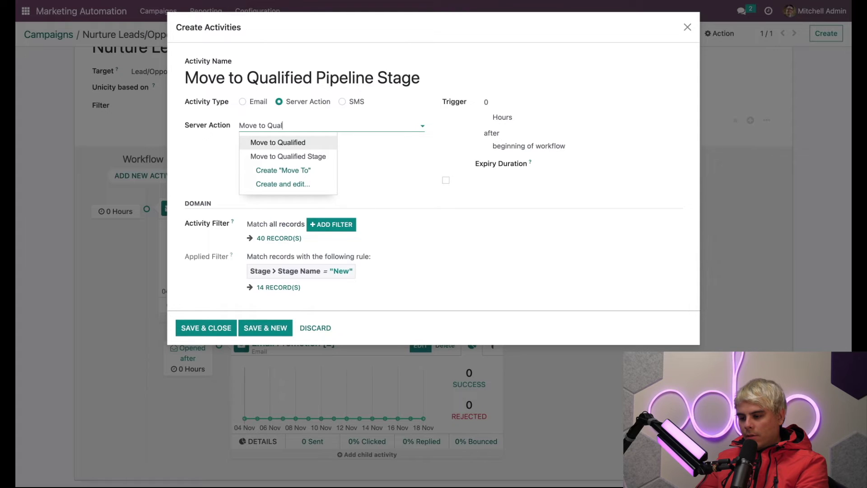
type("ified Pipleine")
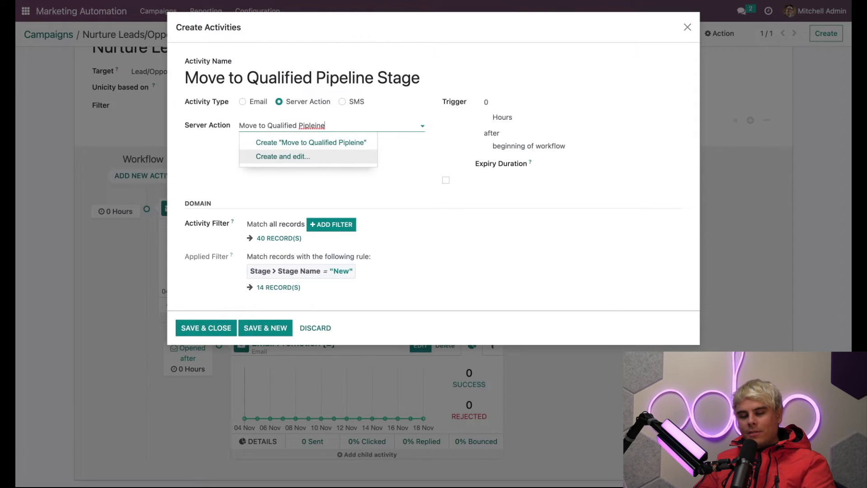
- Create a new server action and correct its name to 'Move to Qualified Pipeline'
left_click(323, 157)
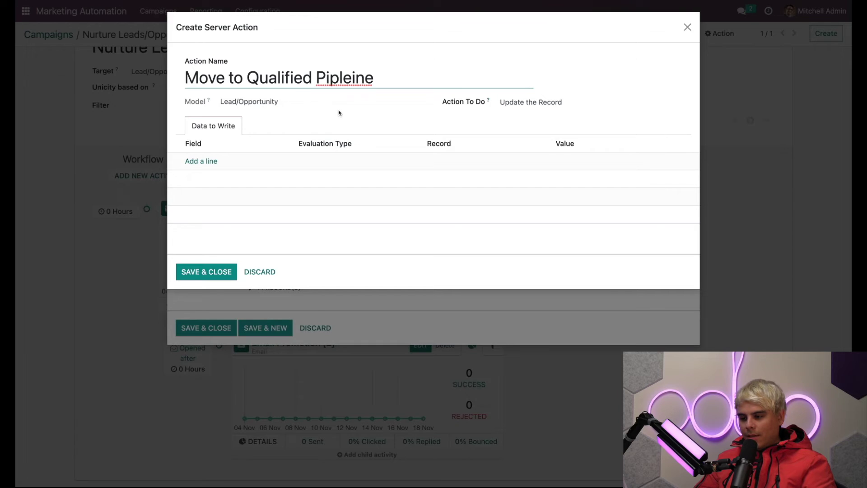
left_click(341, 76)
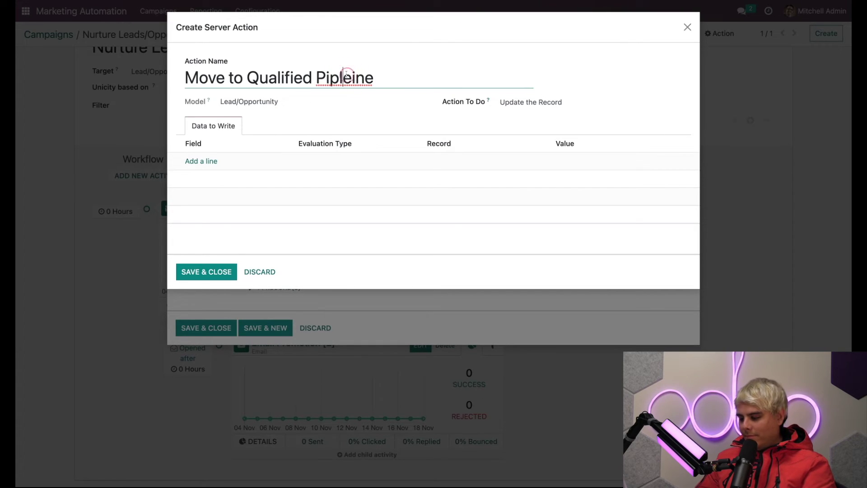
key("BackSpace")
key("Right")
type("l")
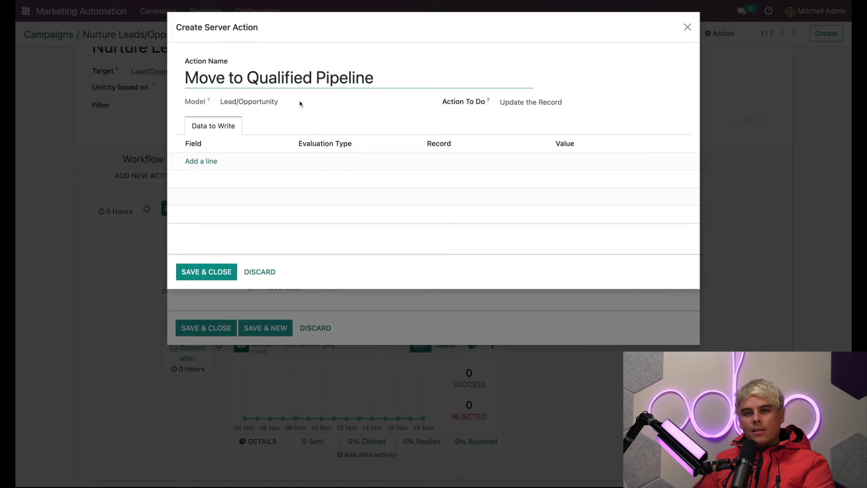
left_click(240, 101)
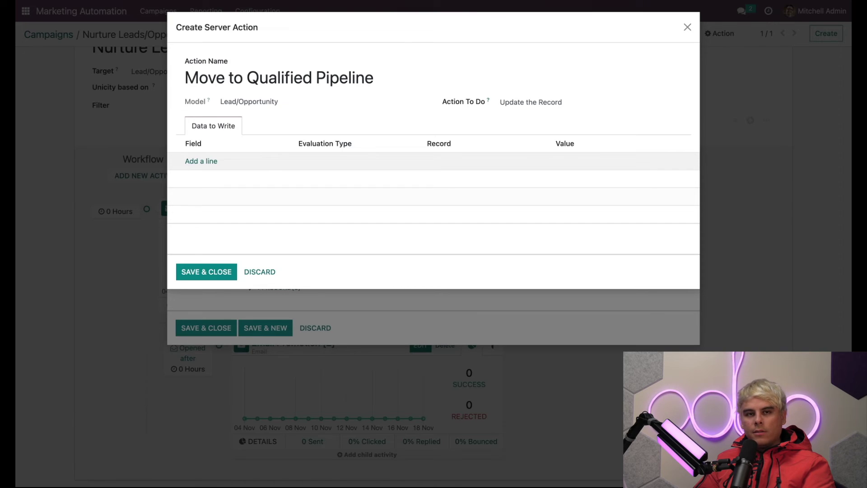
- Add a Data to Write line for the lead's Stage field with evaluation type Reference
left_click(200, 161)
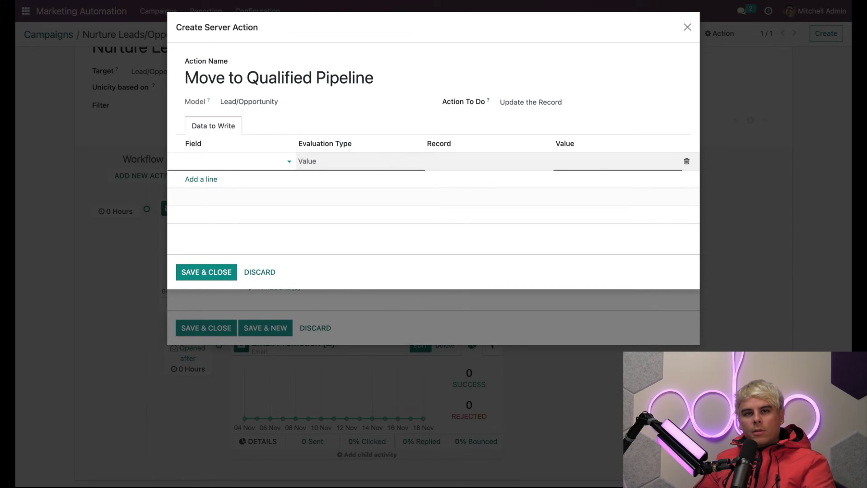
type("Stage")
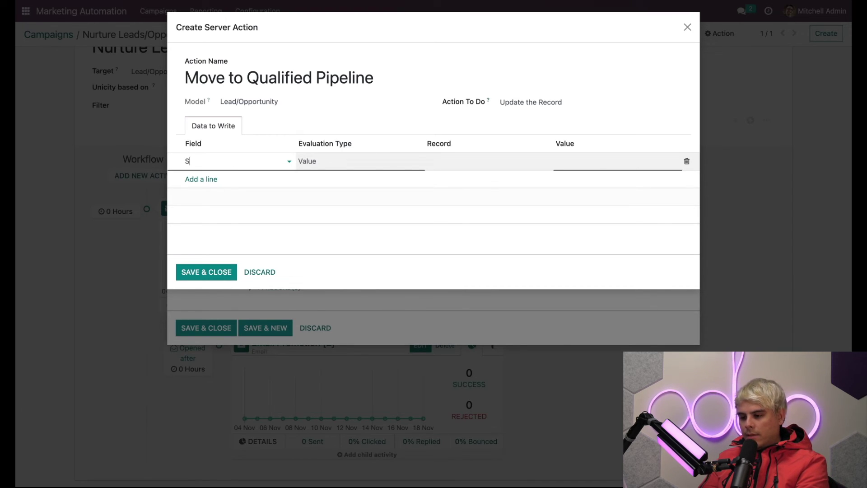
left_click(226, 189)
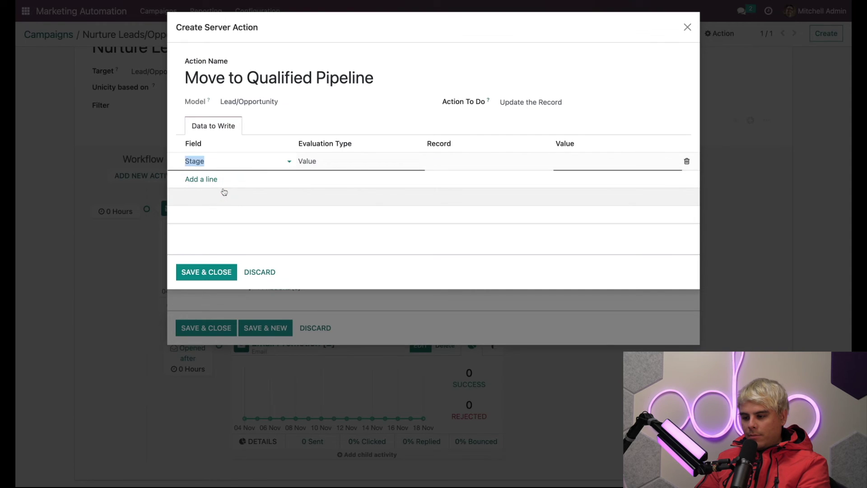
left_click(324, 165)
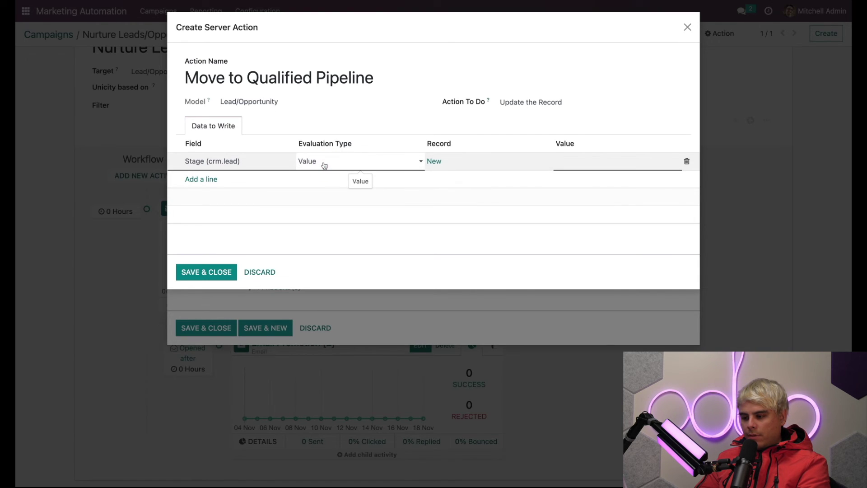
left_click(418, 163)
left_click(451, 161)
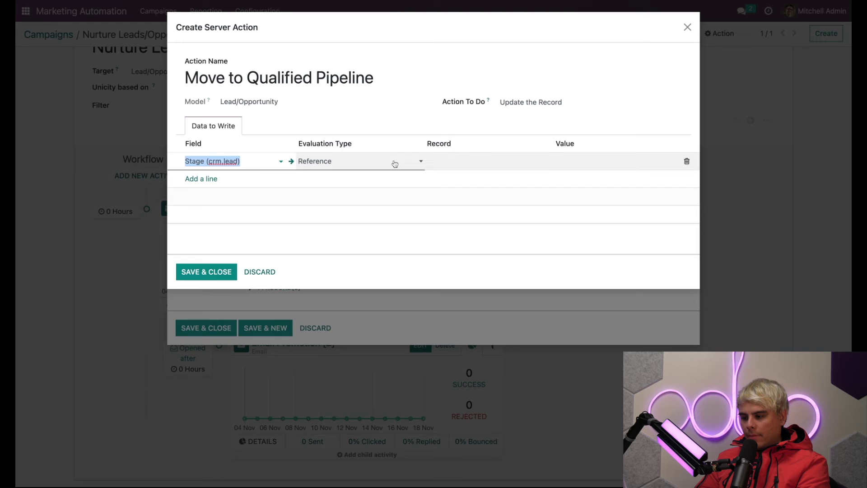
left_click(353, 168)
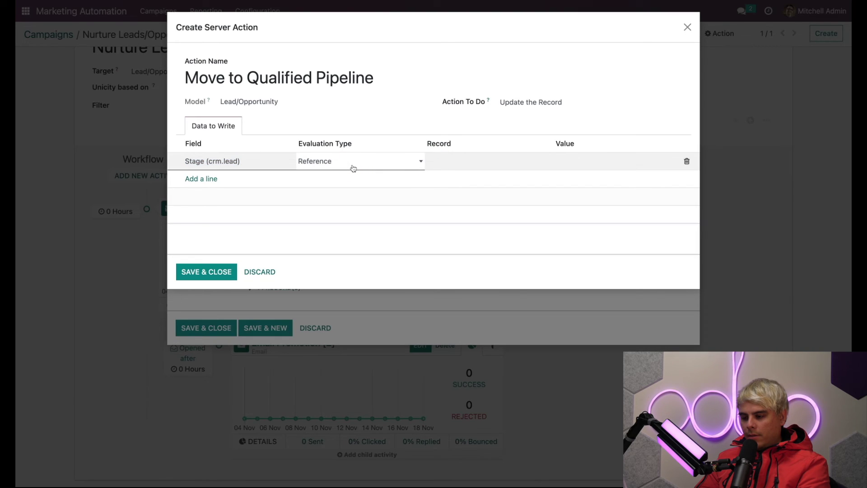
left_click(434, 167)
left_click(462, 166)
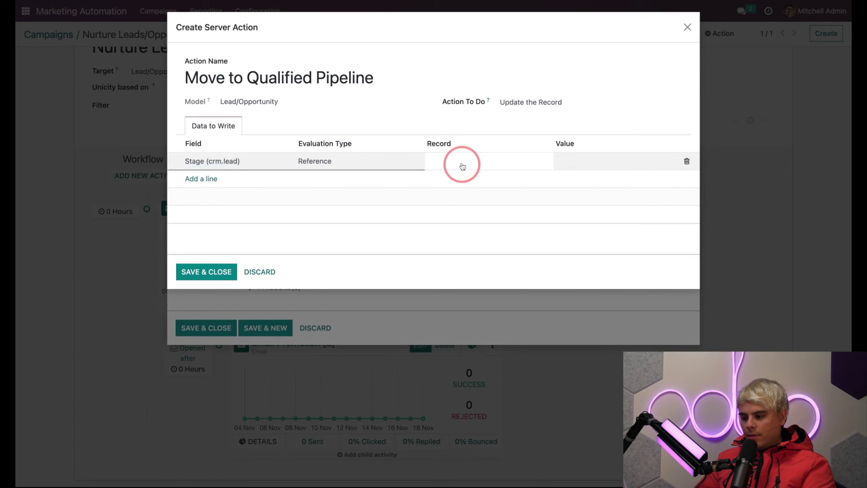
left_click(463, 166)
left_click(462, 166)
left_click(463, 166)
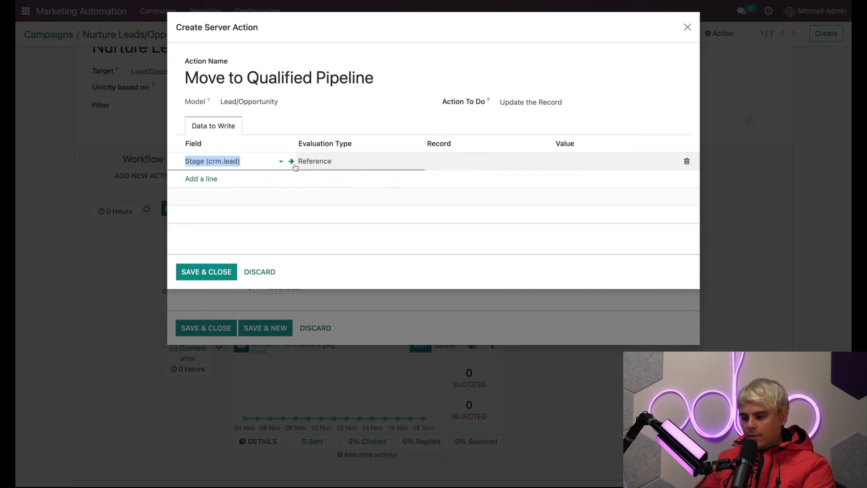
- Reselect the Stage field, set its record to Qualified, and save the server action
left_click(259, 158)
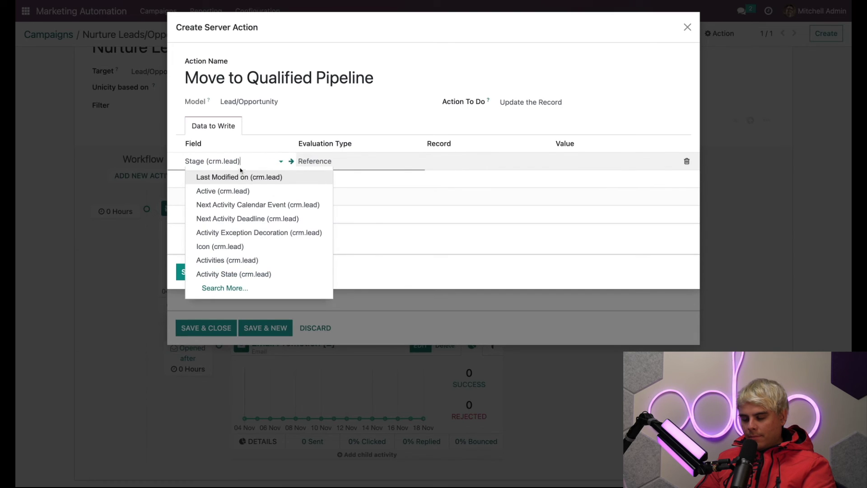
triple_click(246, 162)
key("BackSpace")
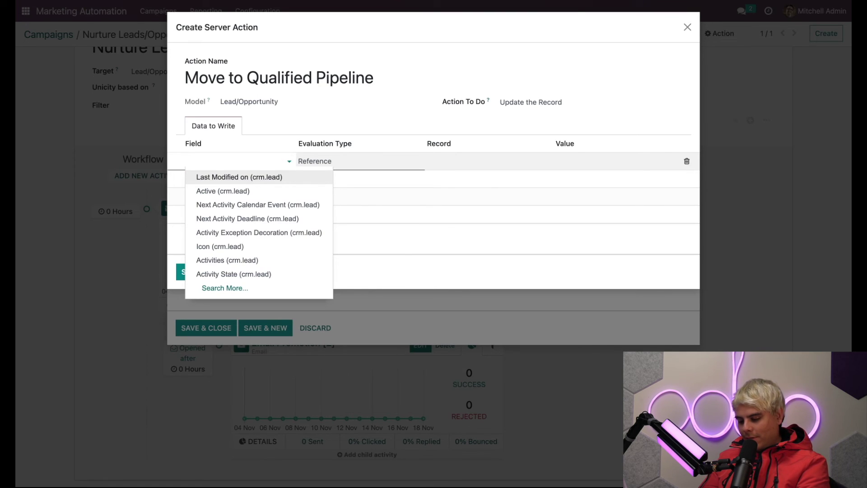
type("Stage")
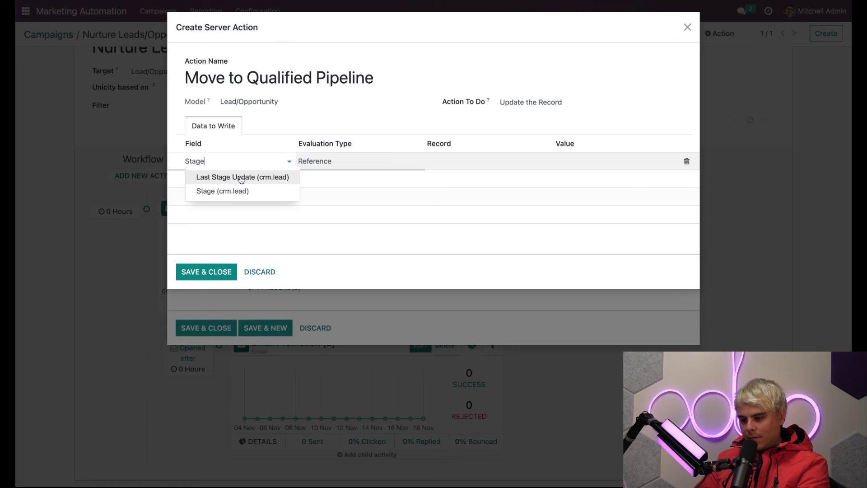
left_click(233, 193)
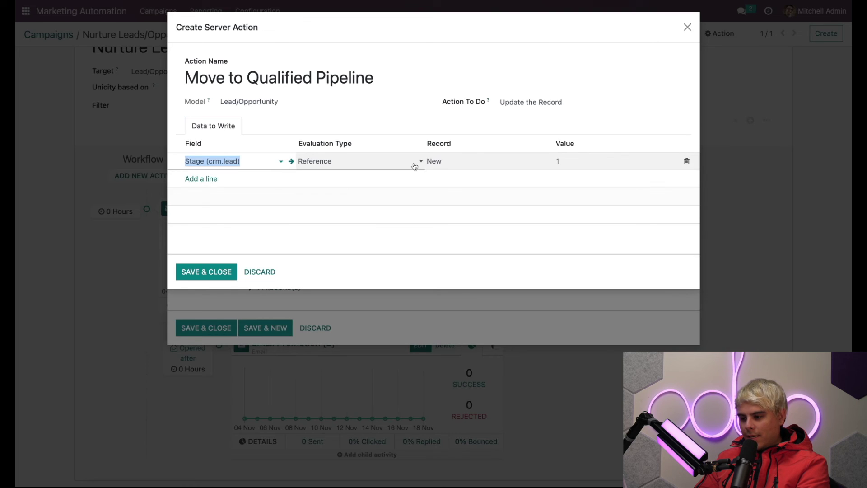
left_click(455, 165)
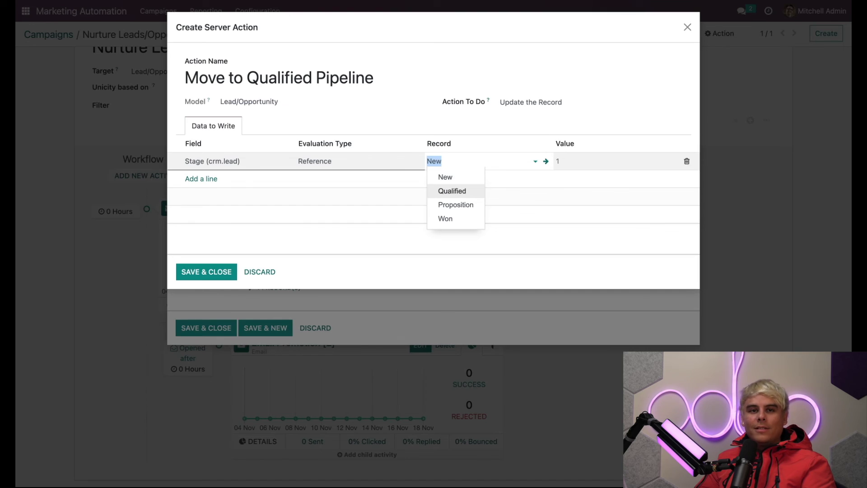
key("Return")
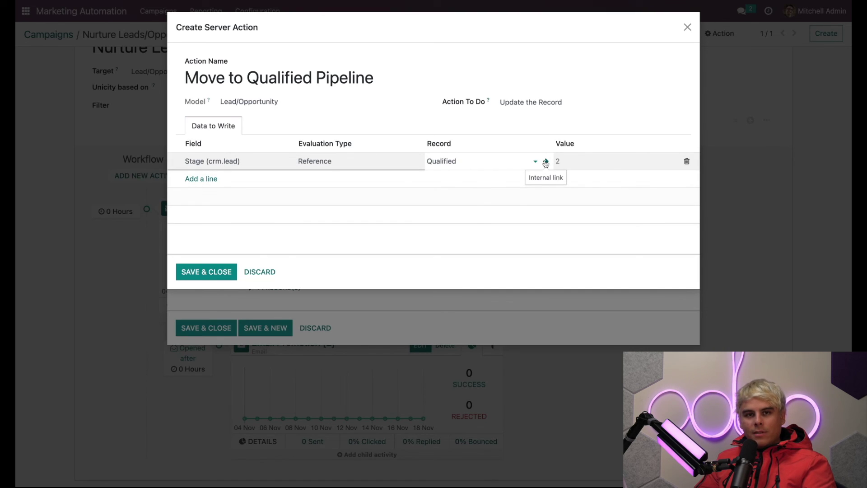
left_click(619, 167)
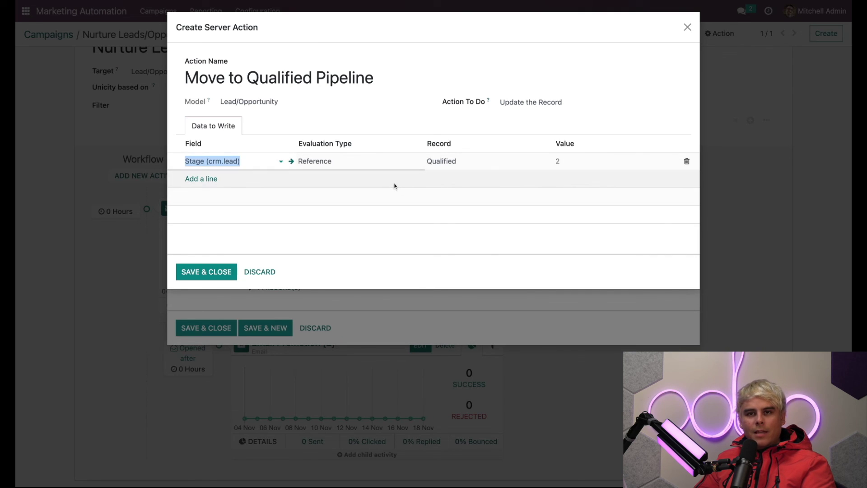
left_click(206, 271)
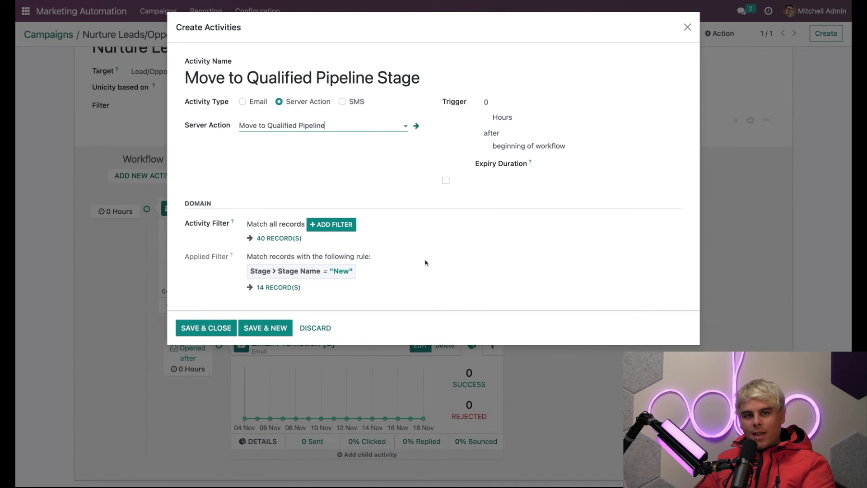
- Save the Move to Qualified Pipeline Stage activity into the workflow, triggering at 0 hours
left_click(214, 327)
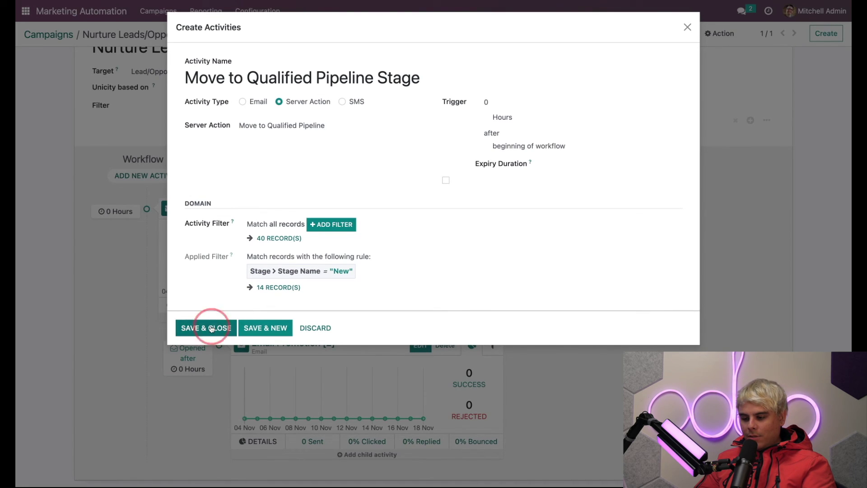
scroll(223, 332, "down", 3)
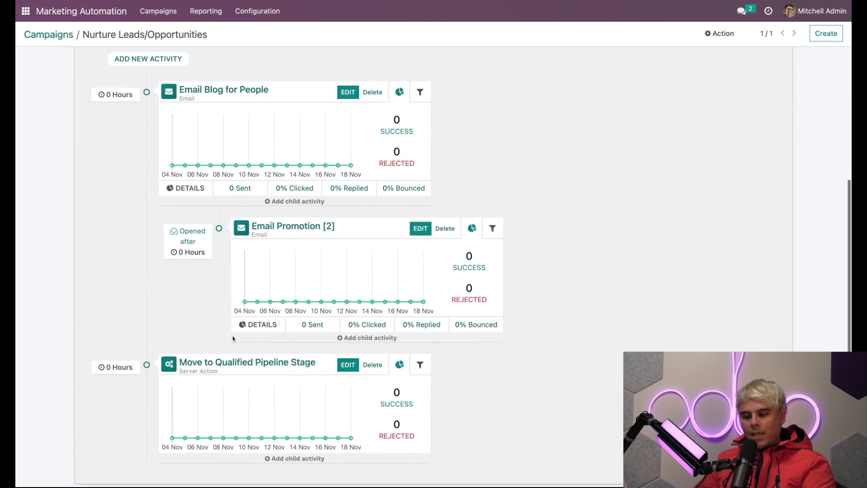
scroll(233, 338, "down", 1)
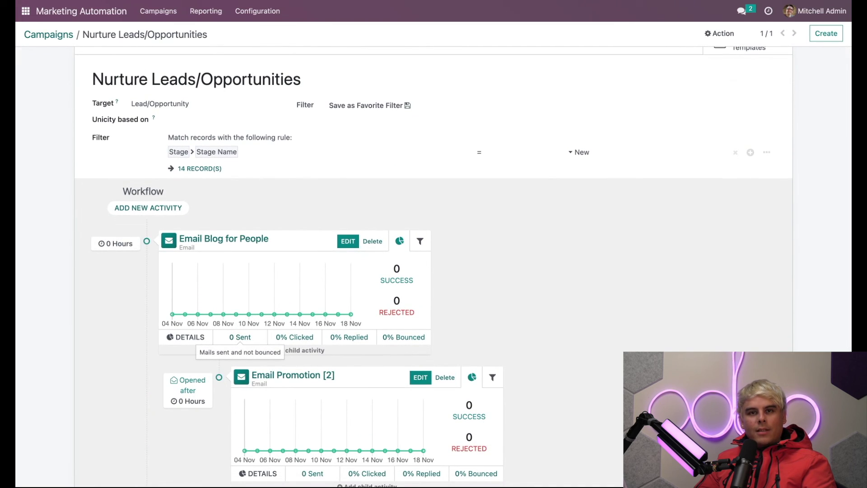